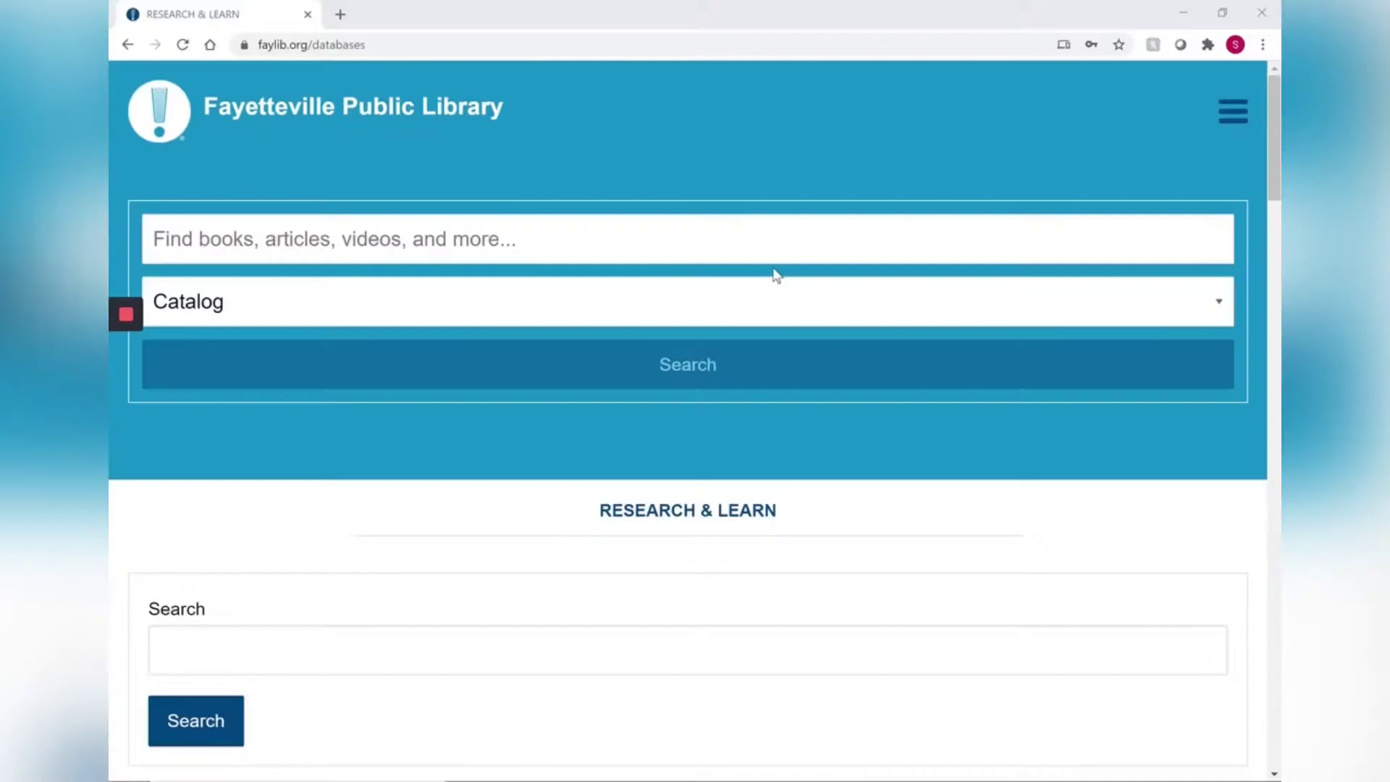
Step: Expand the eBooks & Audiobooks category and scroll down to the cloudLibrary 'choose your app' tiles
mouse_move(540, 778)
drag(1270, 154, 1273, 716)
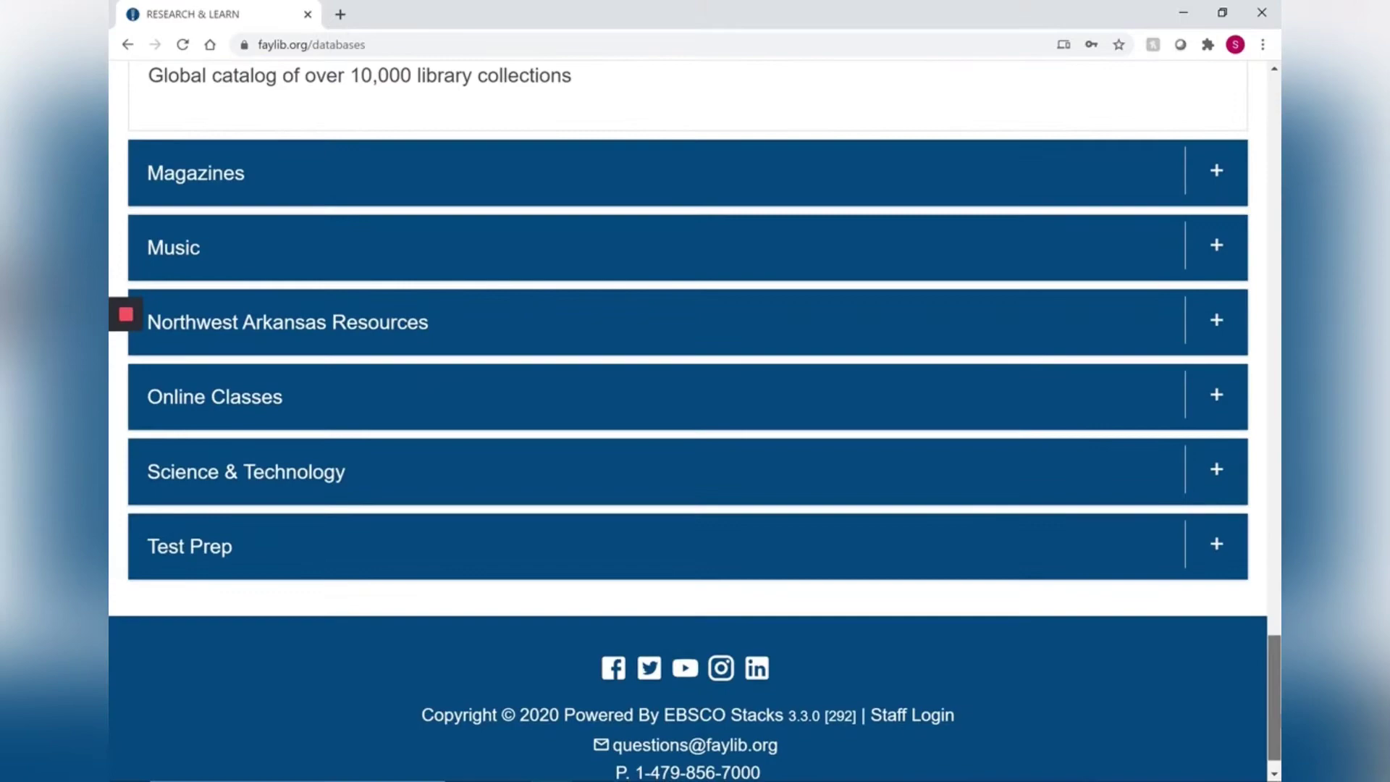
scroll(687, 420, up, 13)
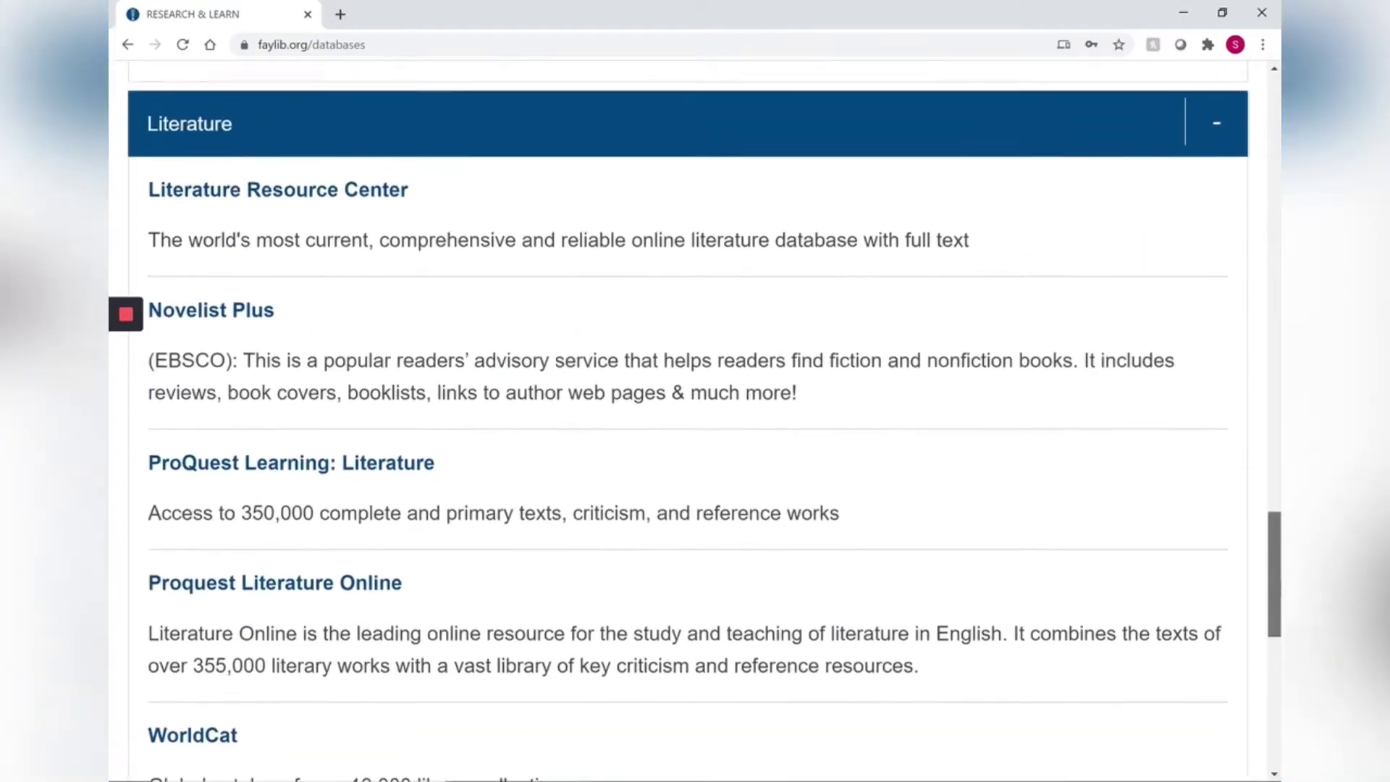
scroll(687, 420, up, 11)
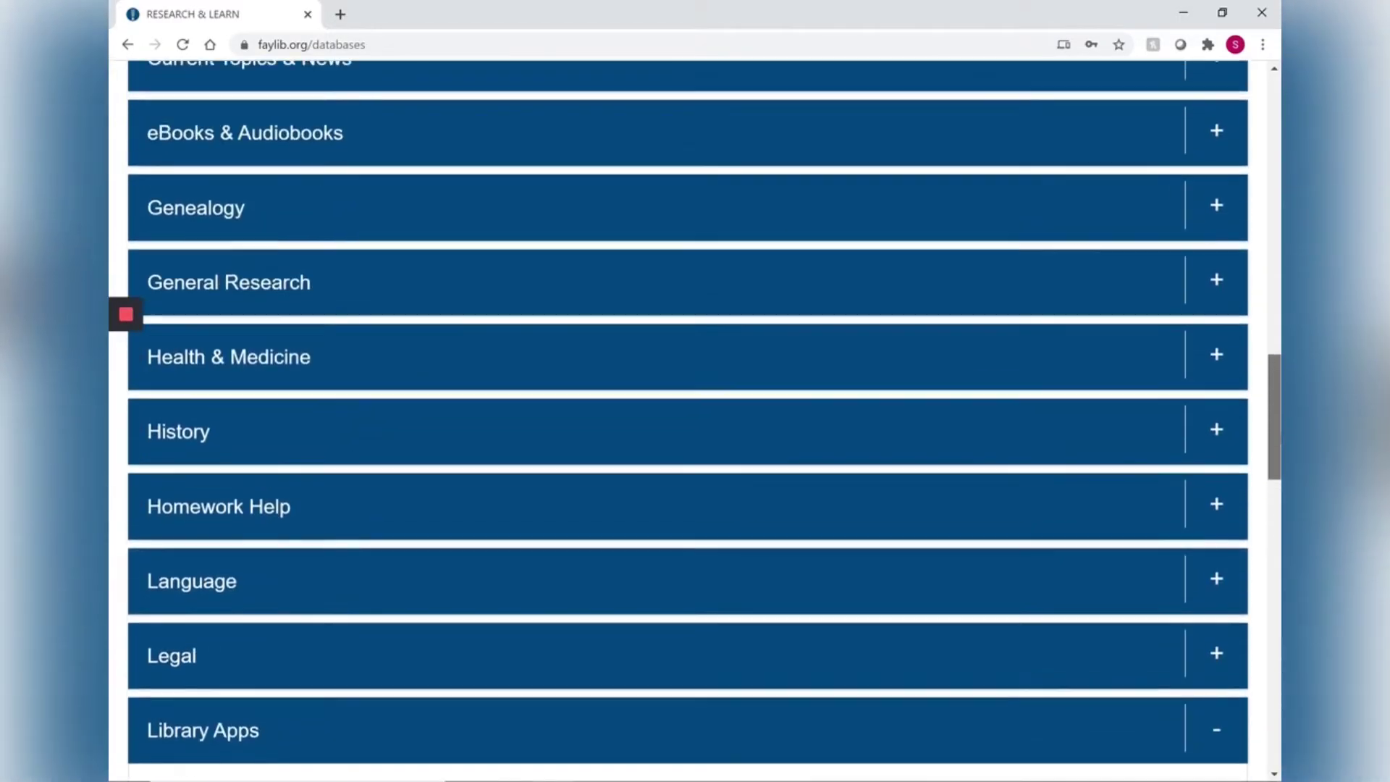
scroll(688, 420, up, 1)
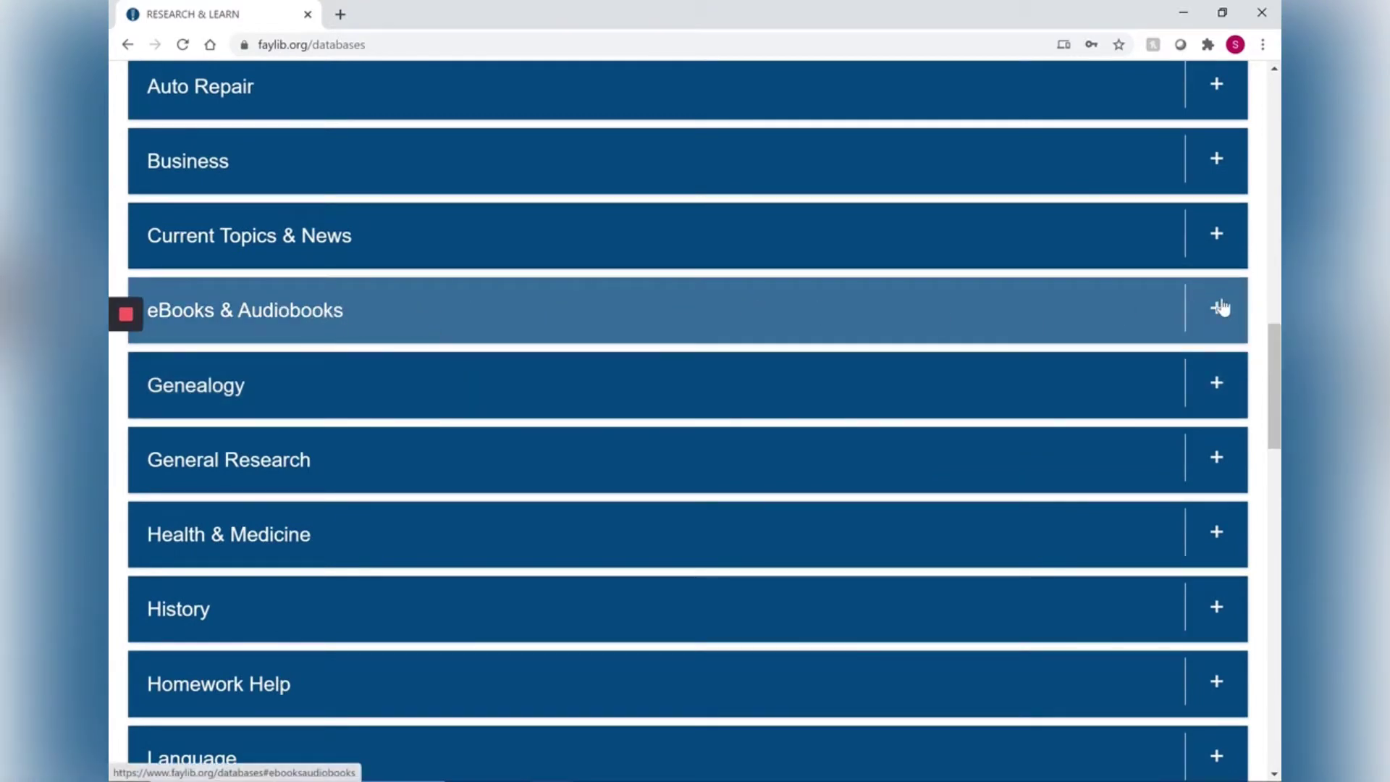
click(1222, 309)
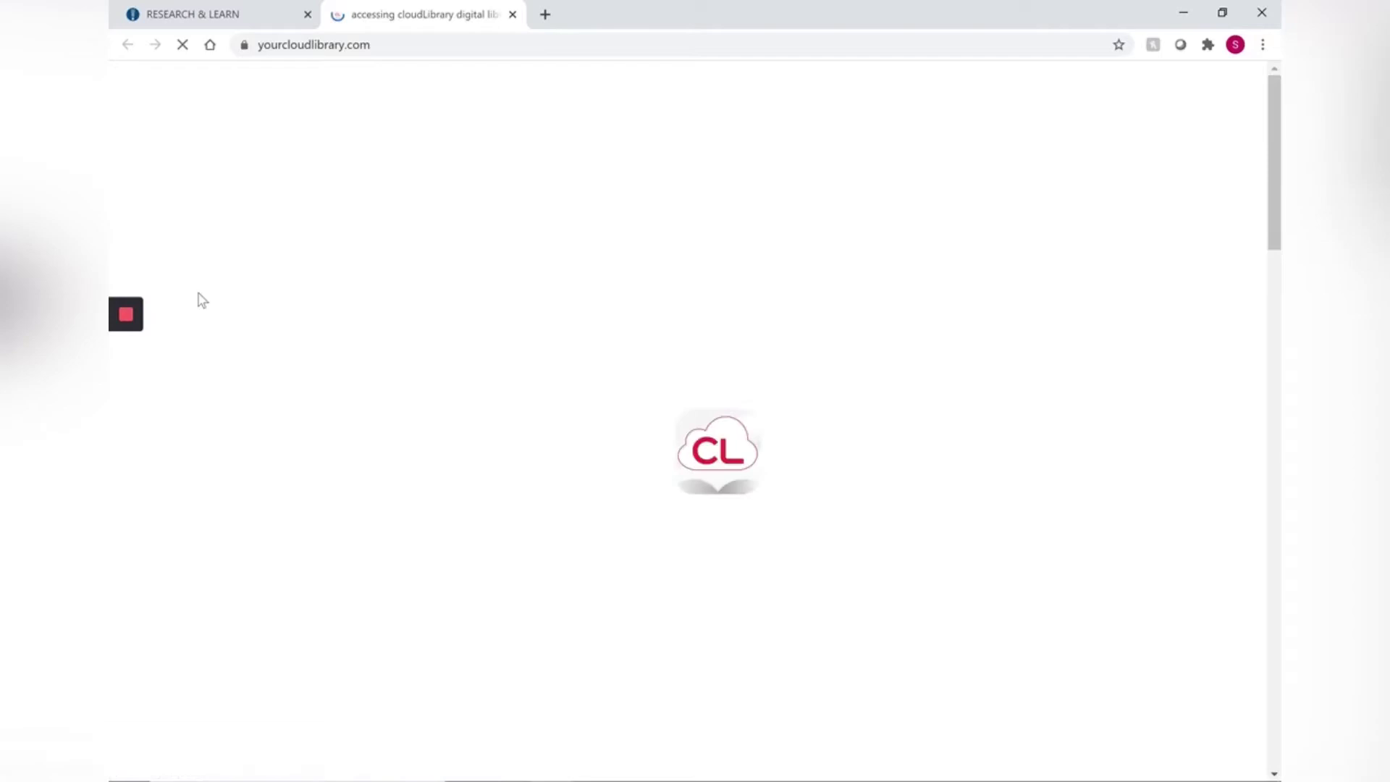
scroll(246, 244, down, 5)
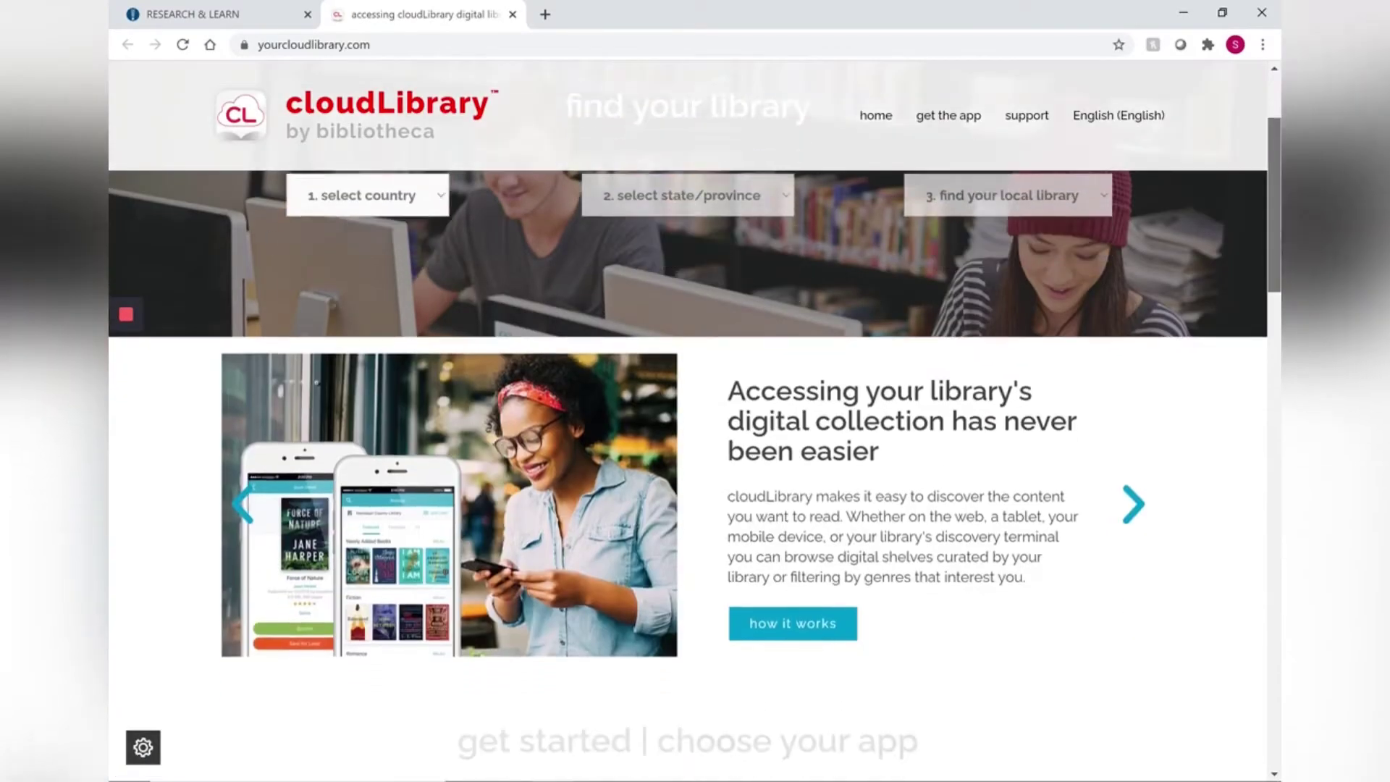
scroll(688, 420, down, 4)
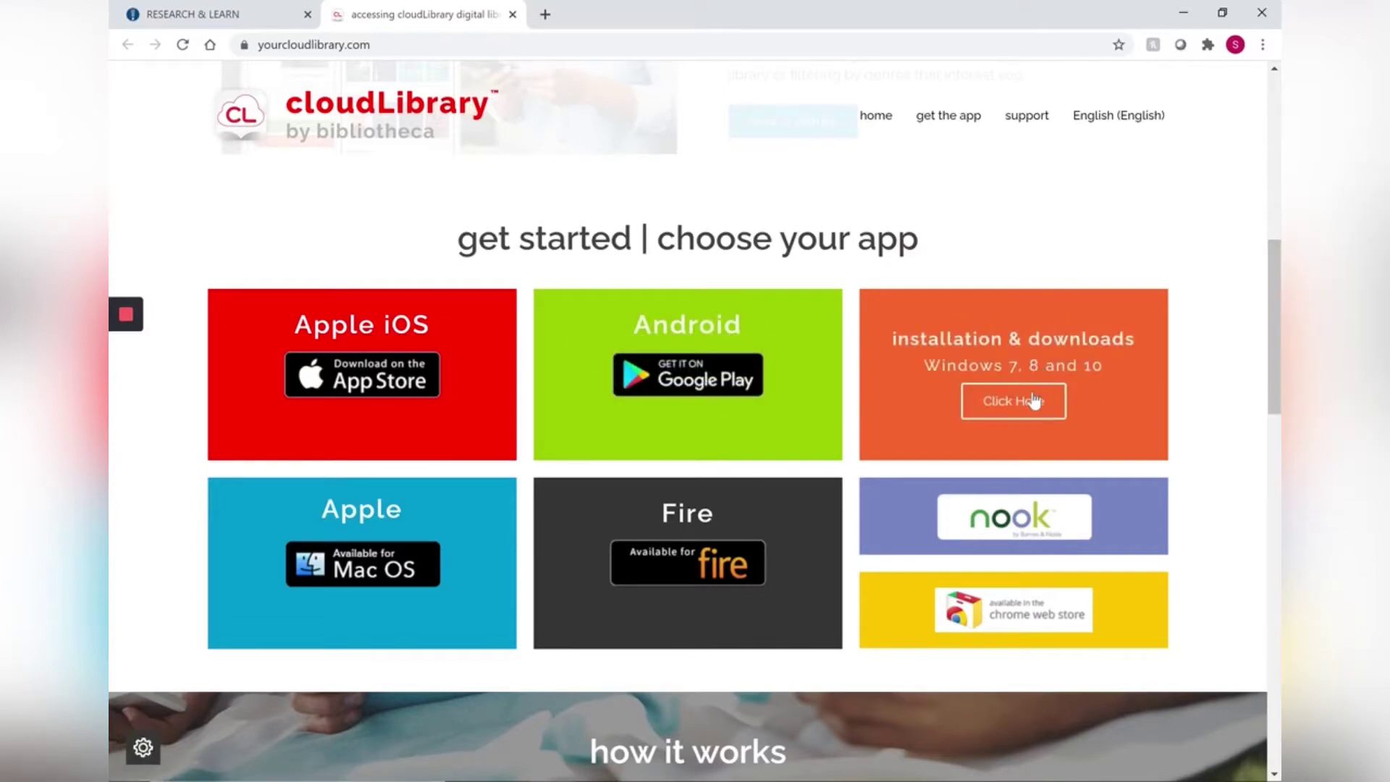
Step: Download the cloudLibrary Windows installer from the Windows tile and run it
click(1033, 400)
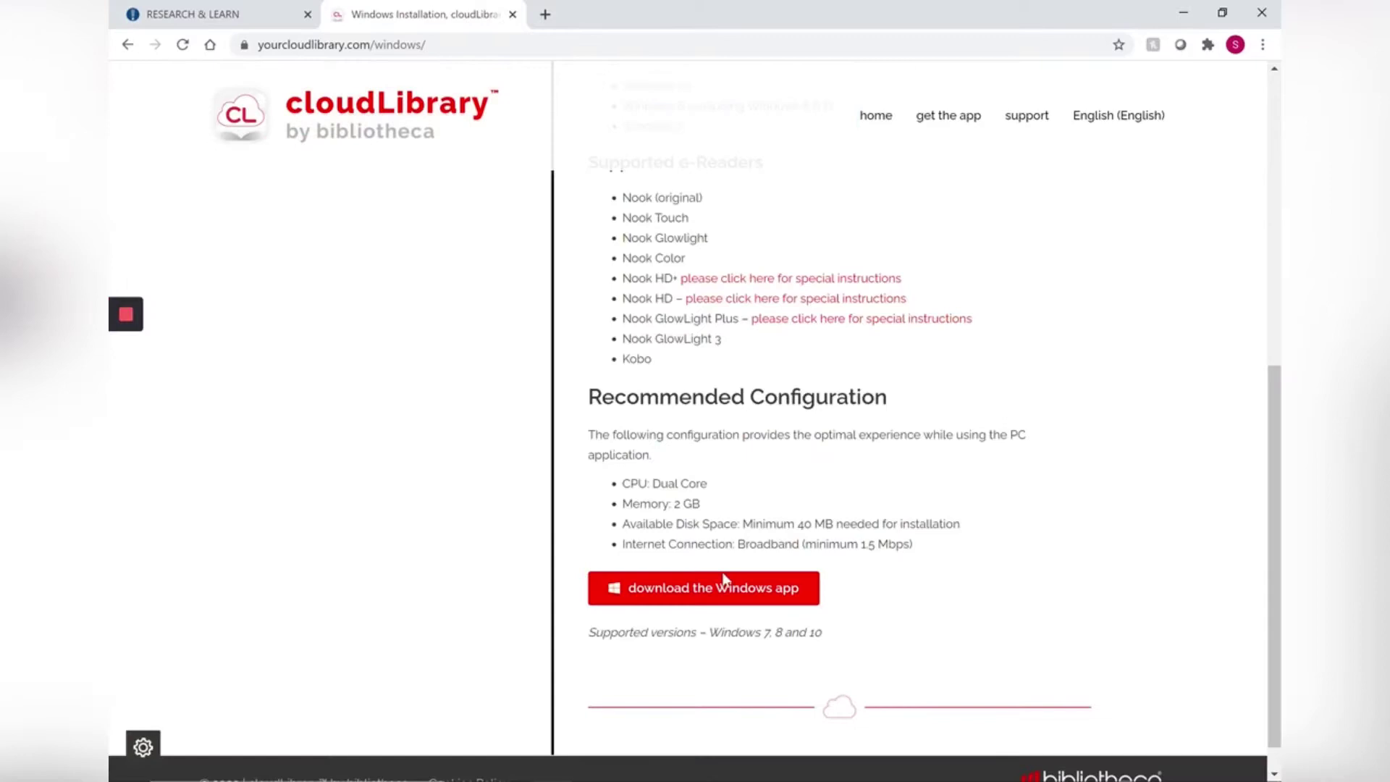
click(712, 588)
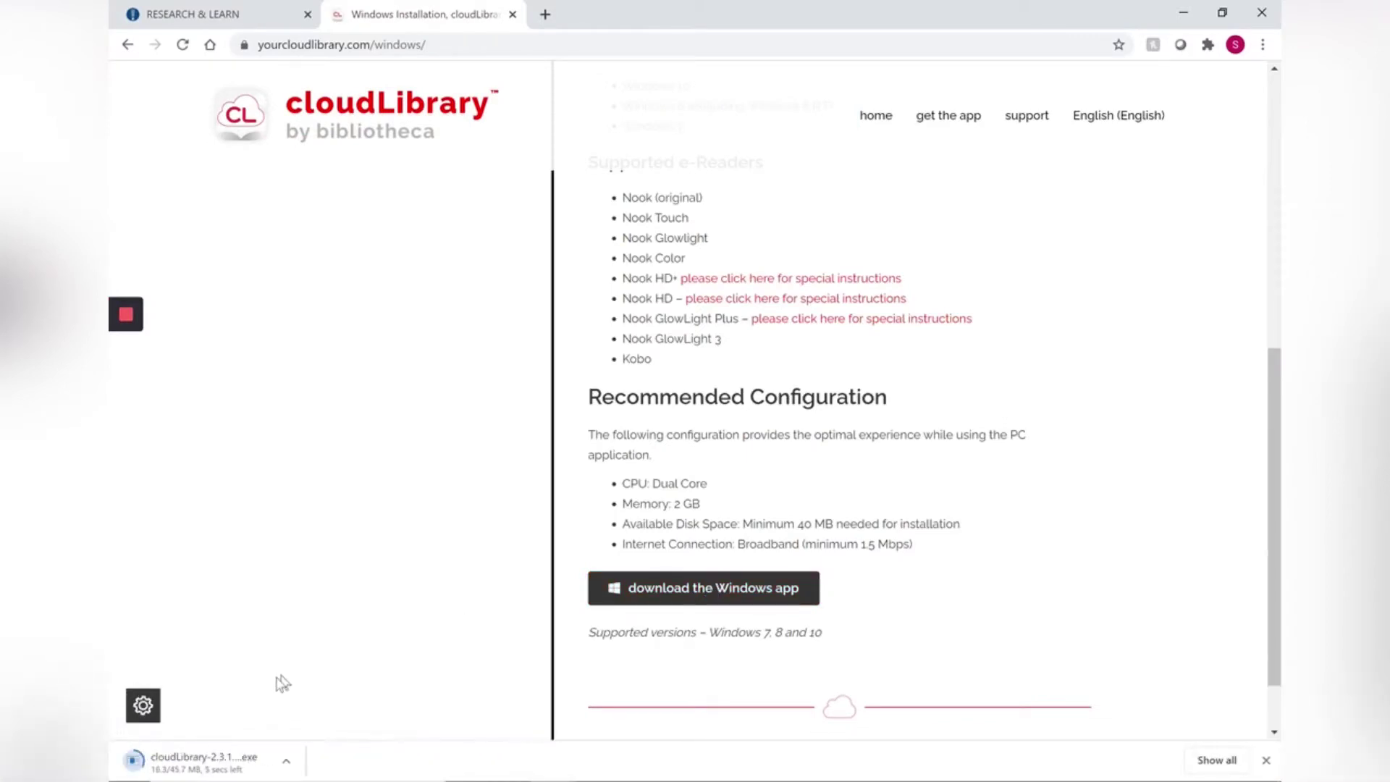
click(238, 750)
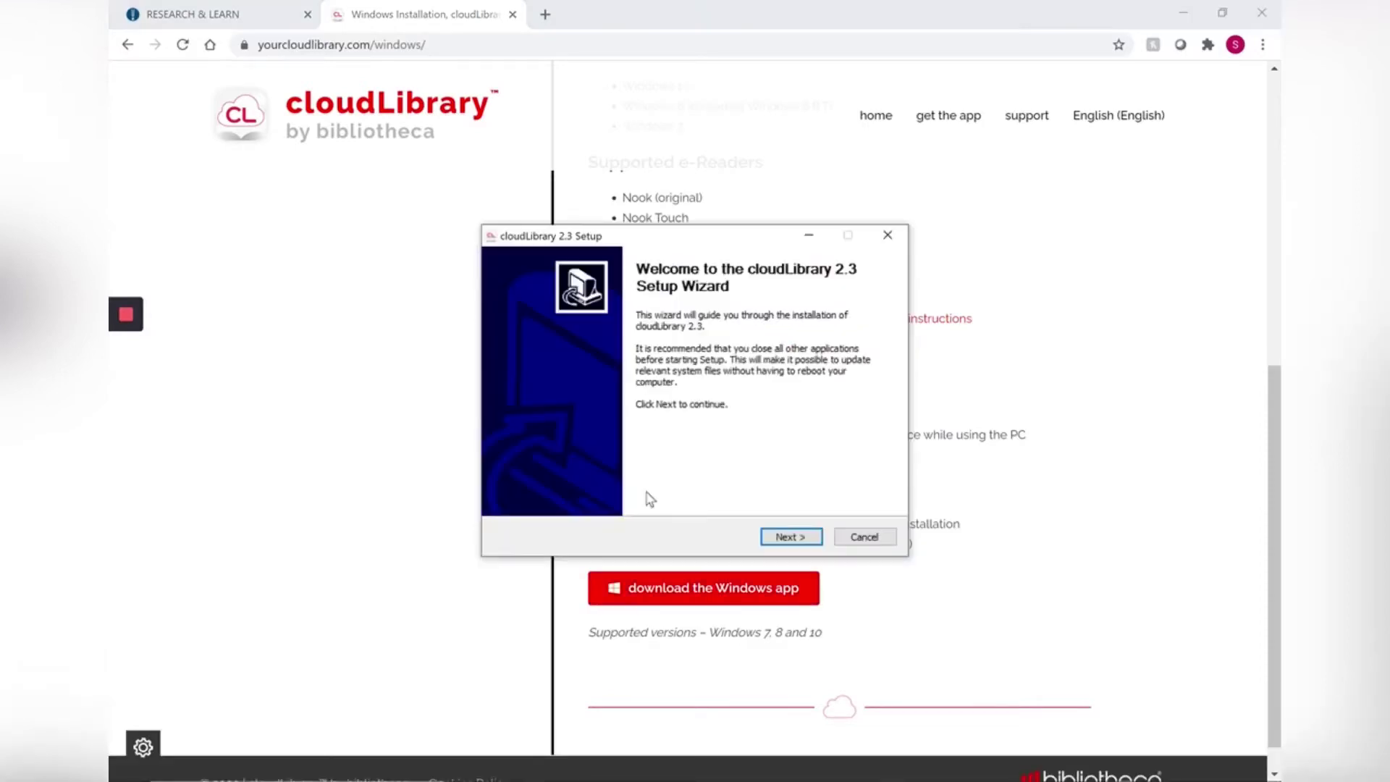
Step: Install cloudLibrary 2.3 to the default folder, accepting the license agreement, and finish setup
click(817, 544)
click(817, 545)
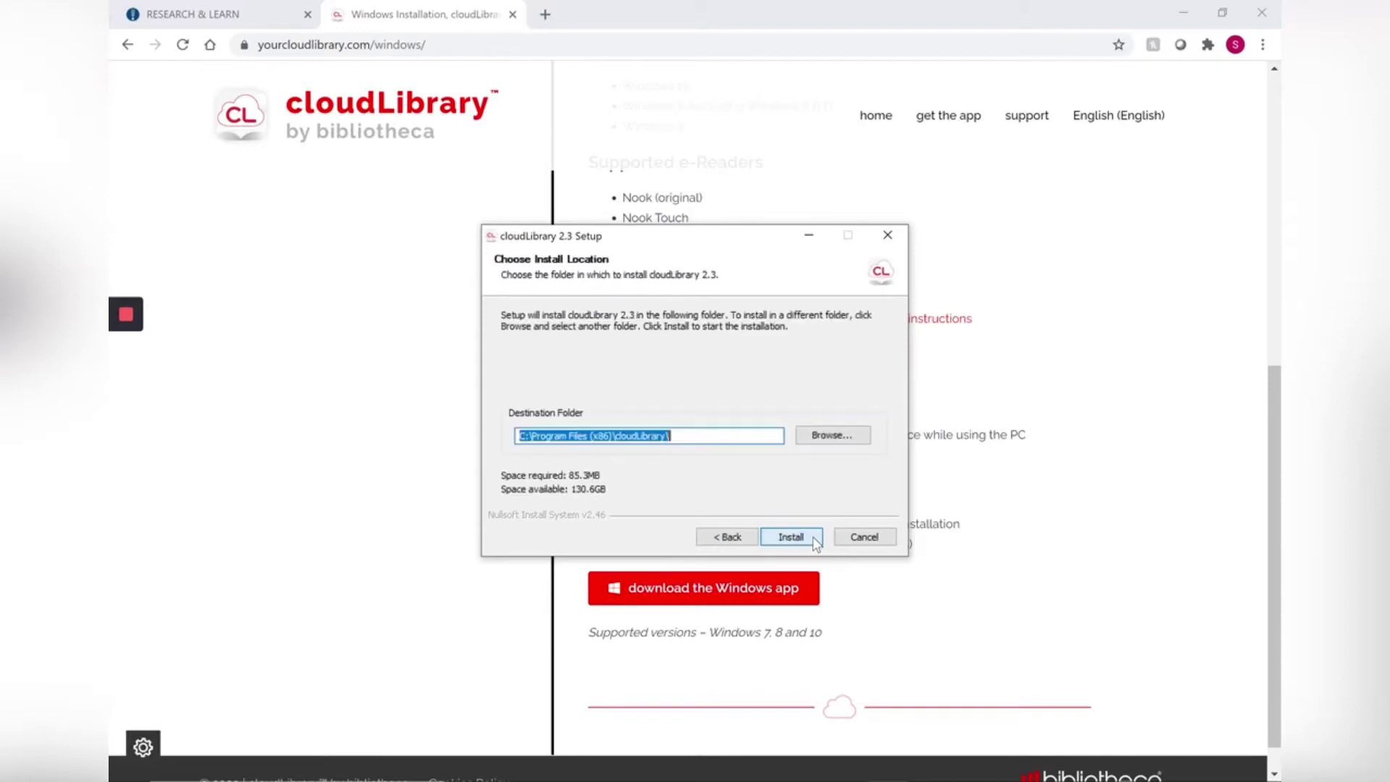
click(816, 545)
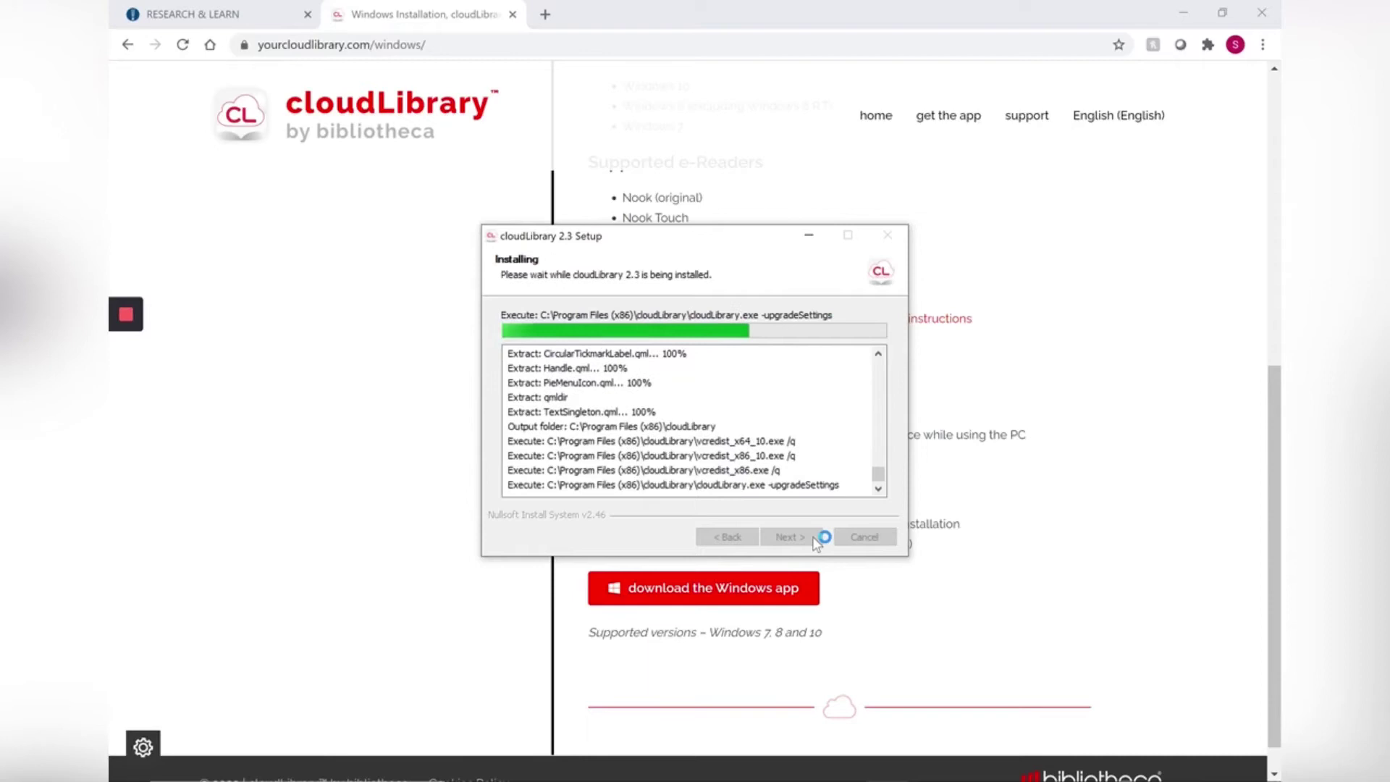
click(791, 537)
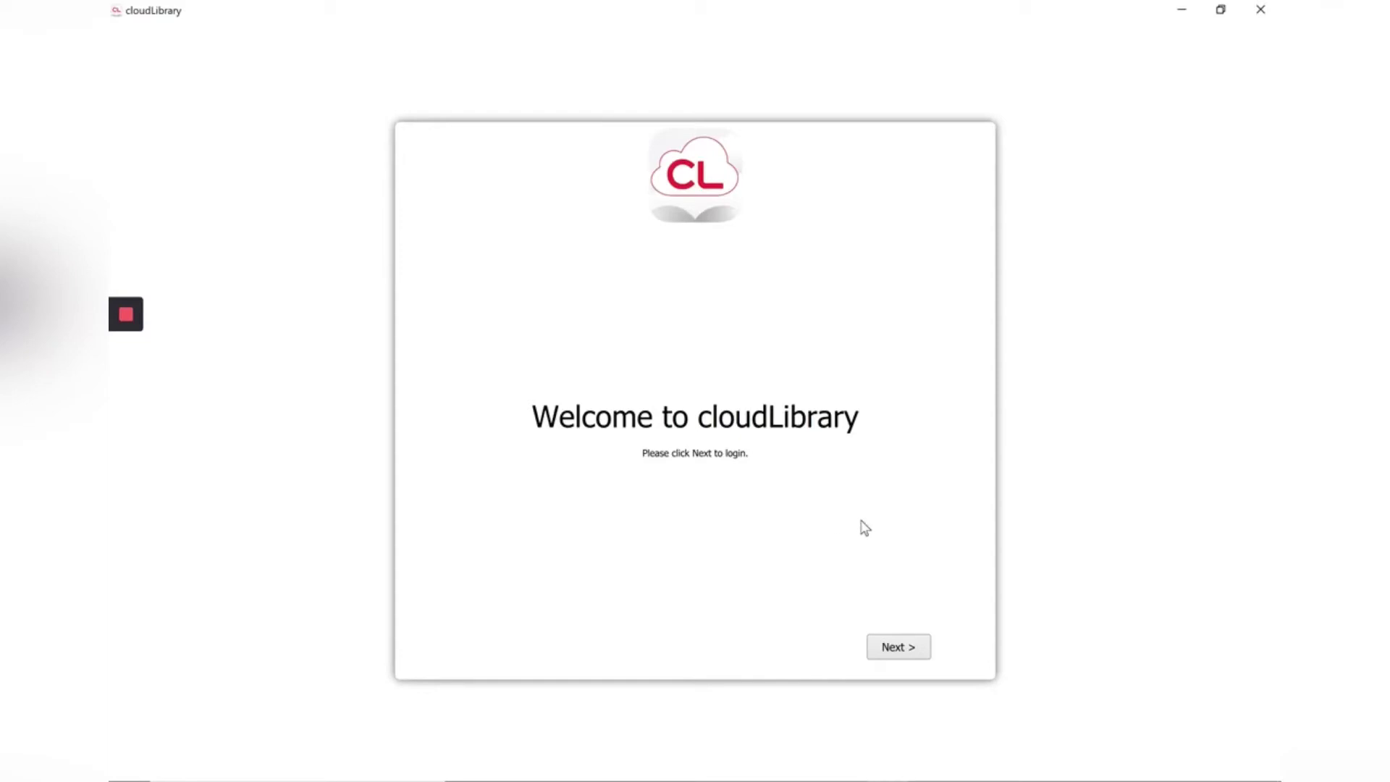
Step: Start the cloudLibrary login and choose United States as the library's country
click(896, 656)
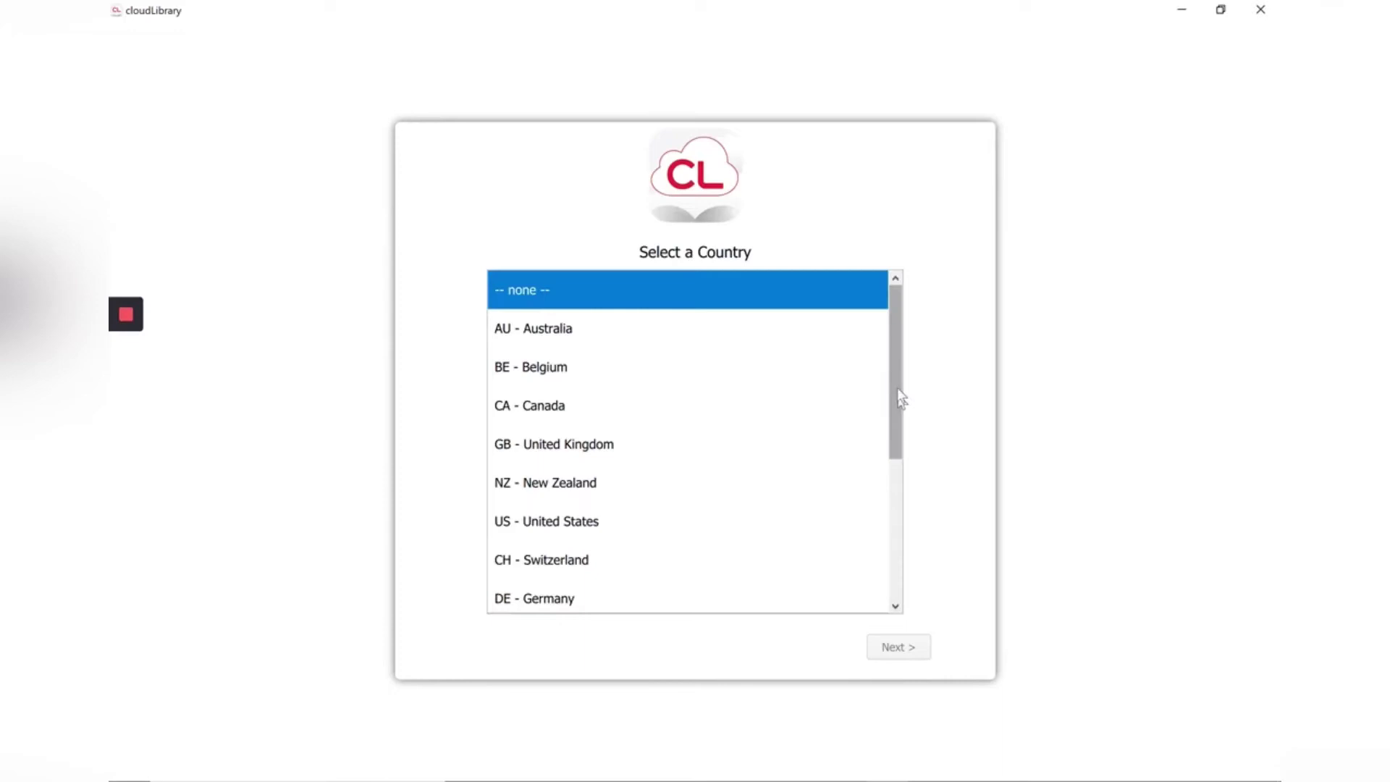
drag(896, 384, 896, 568)
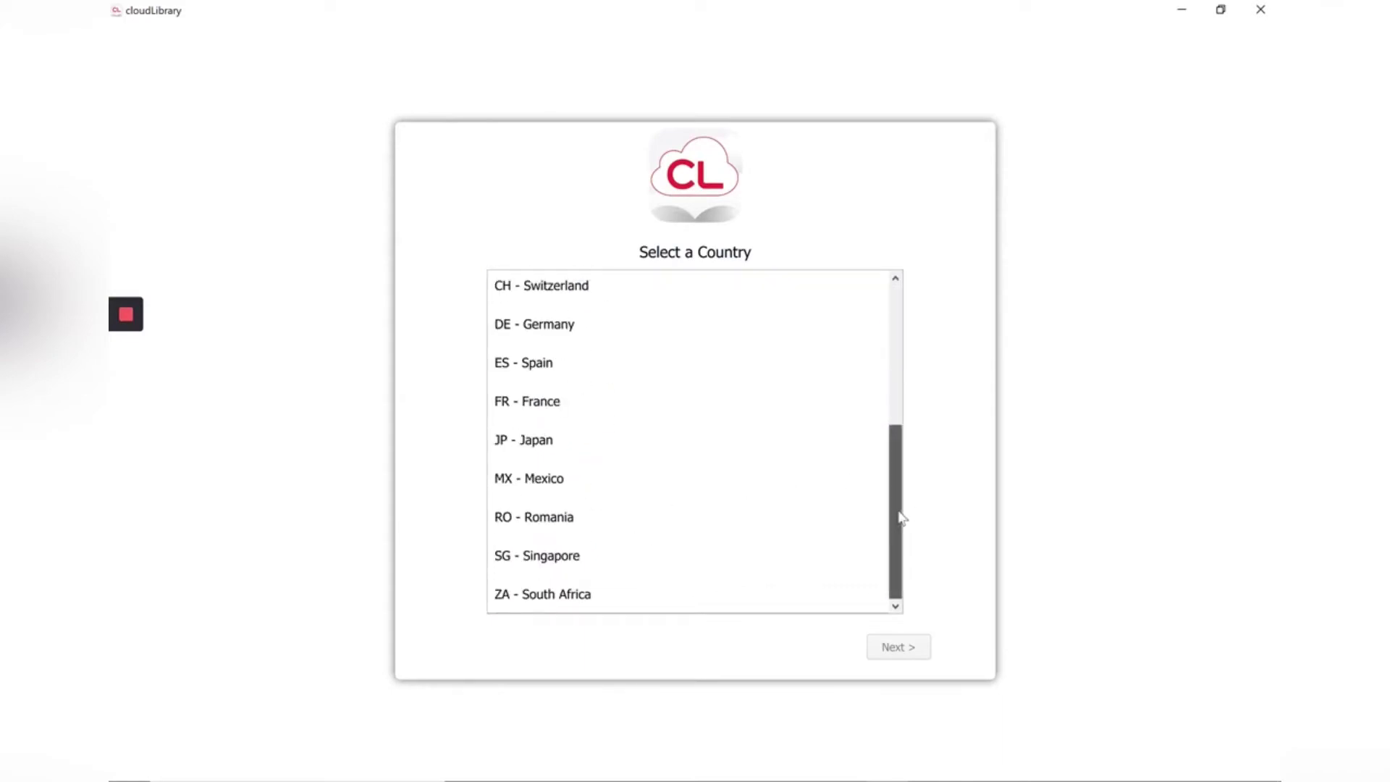
scroll(898, 426, up, 1)
scroll(898, 426, up, 1)
click(557, 433)
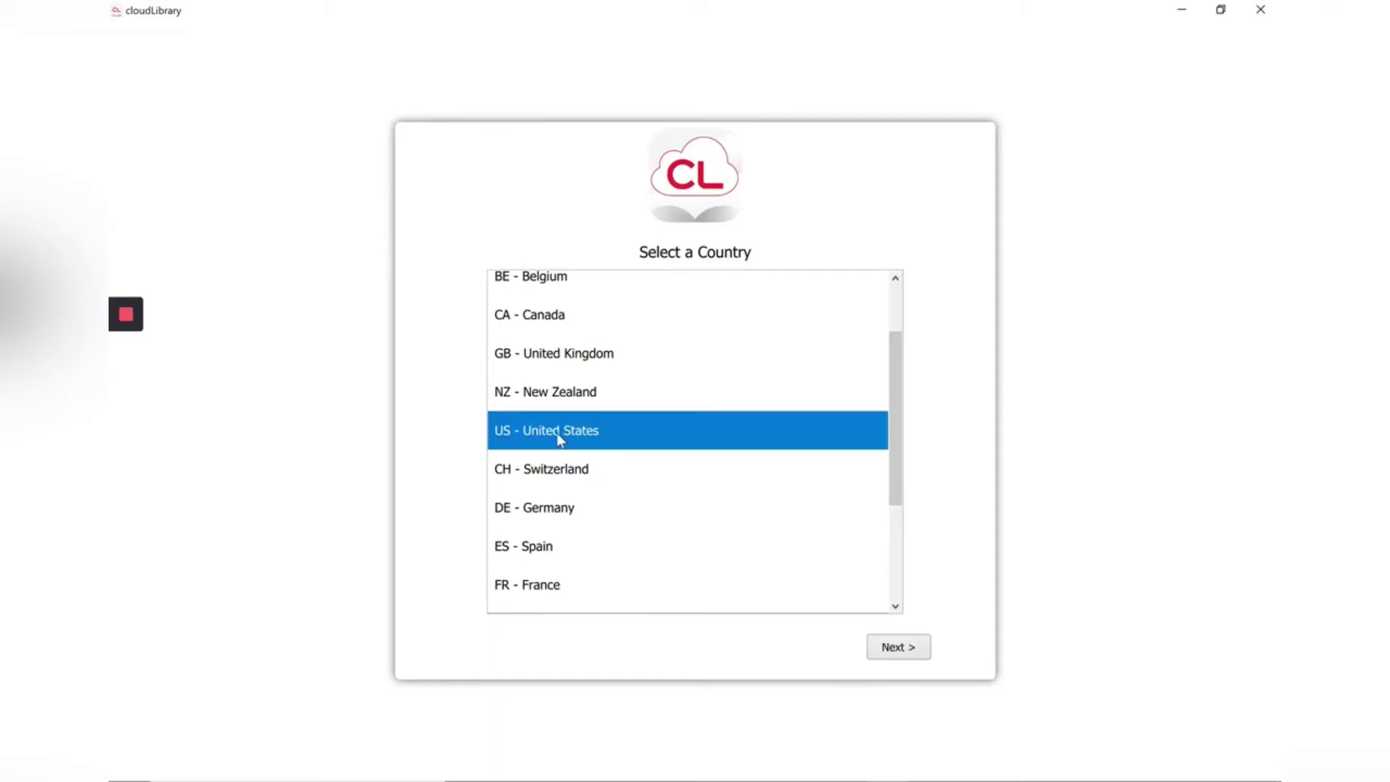
click(904, 650)
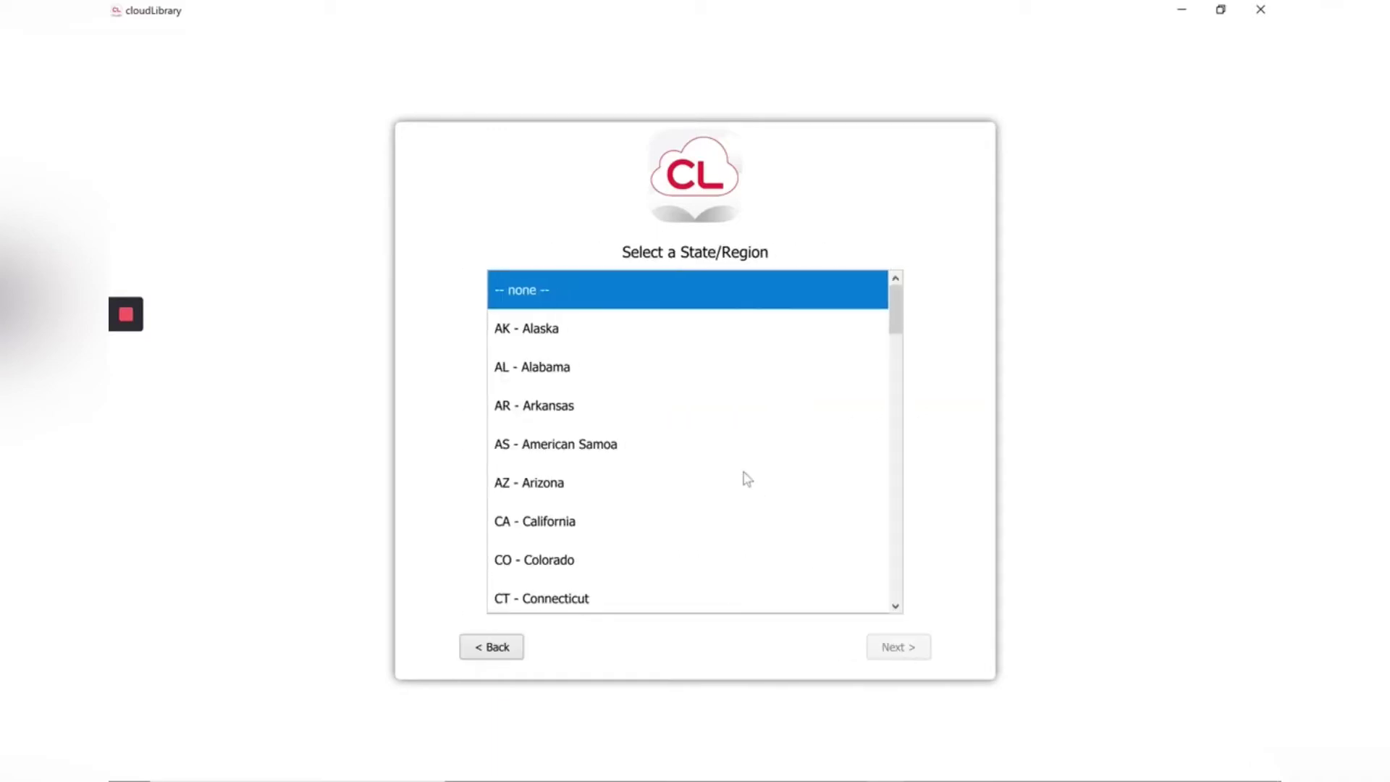
Step: Choose Fayetteville Public Library in Arkansas and enter the library card number
double_click(652, 407)
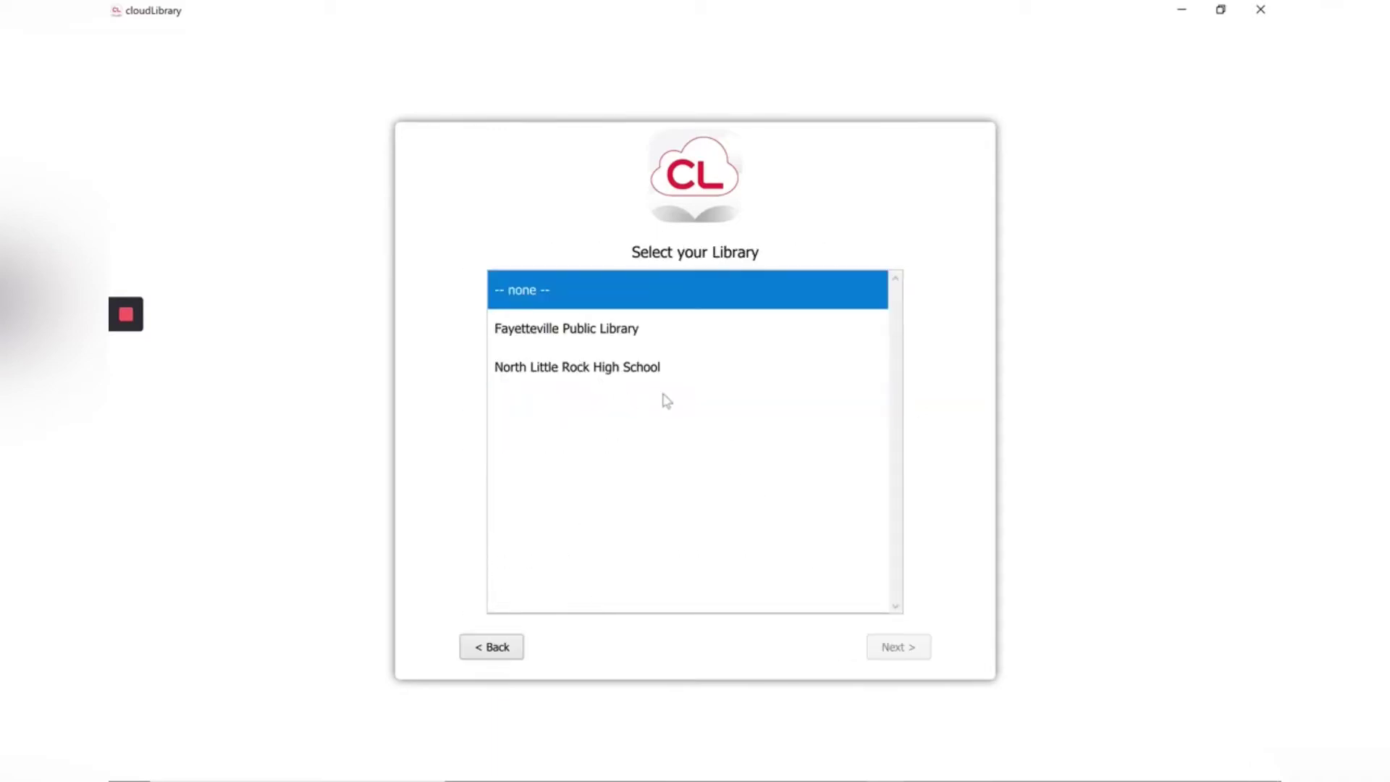
click(667, 340)
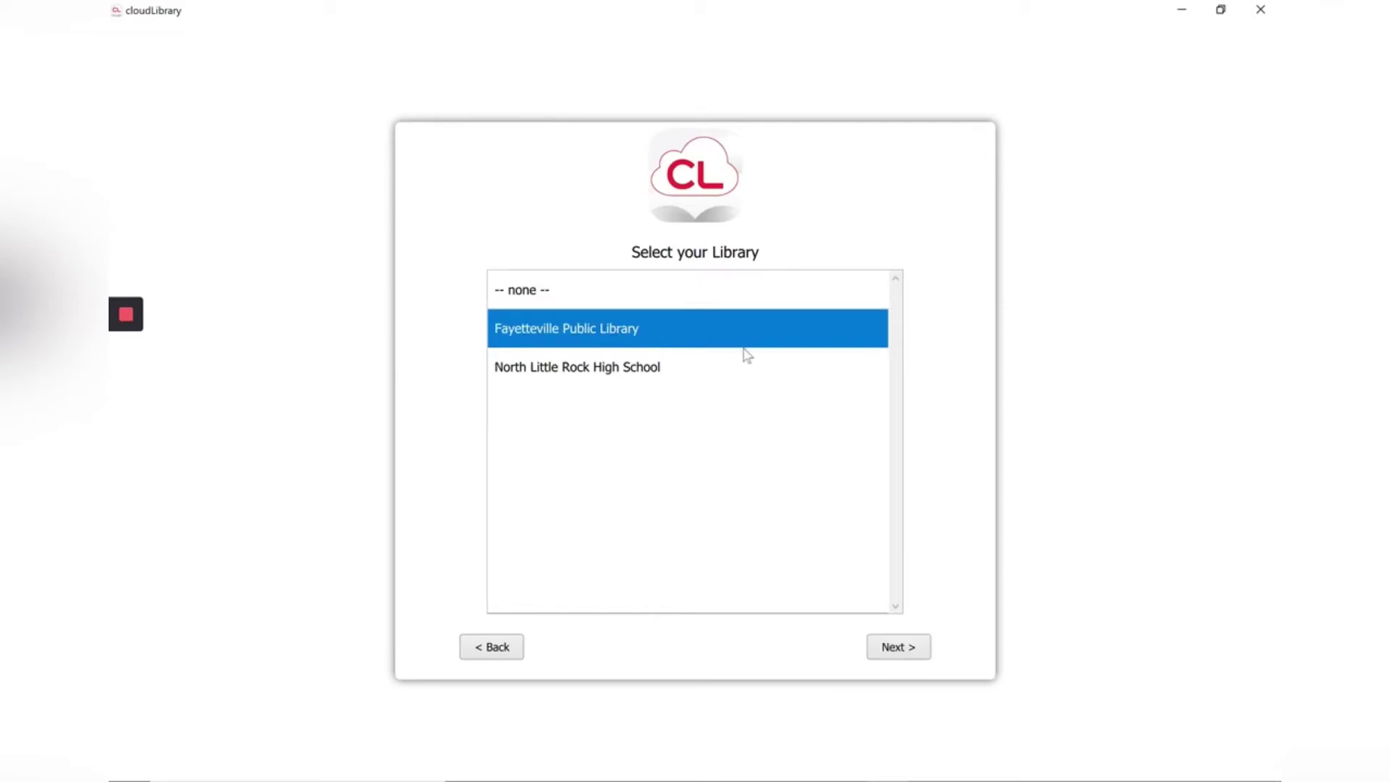
click(905, 650)
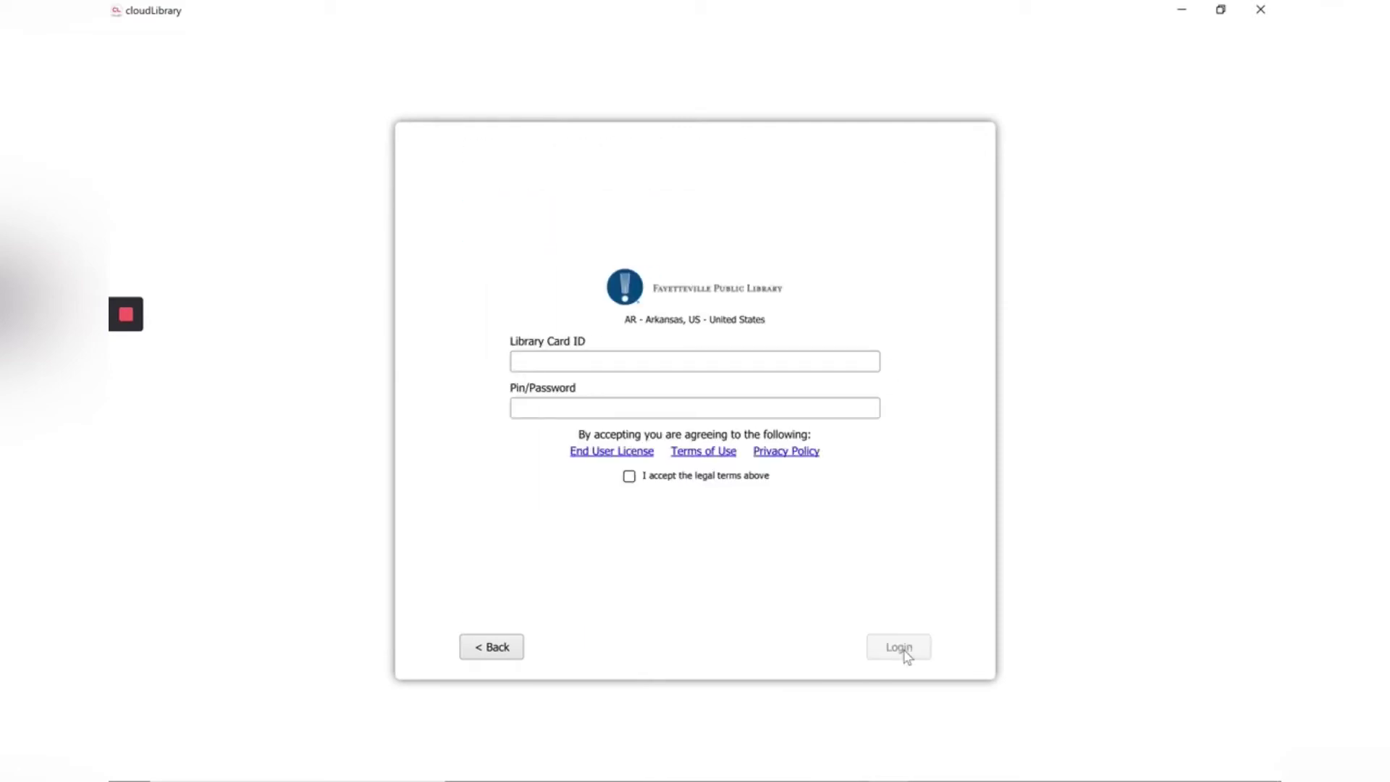
click(696, 364)
text(2222)
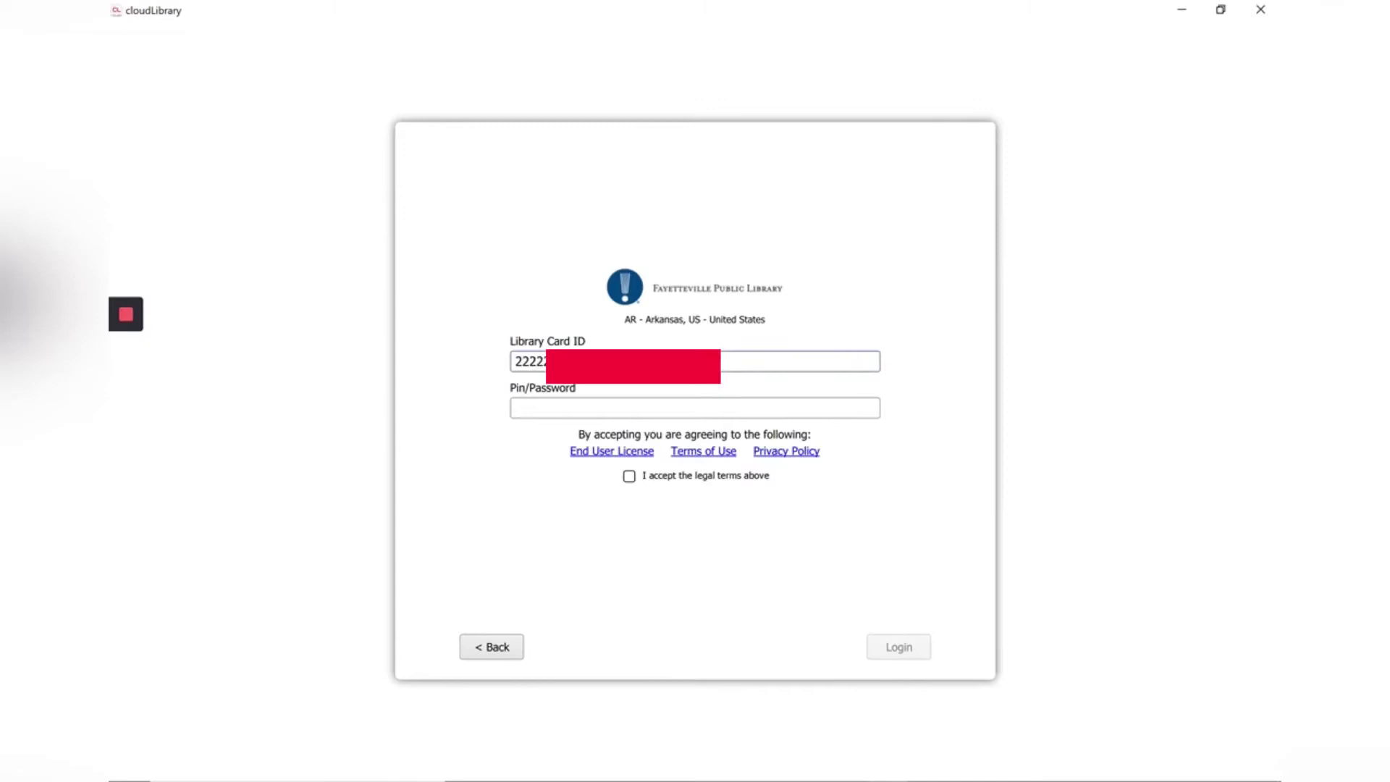
click(516, 408)
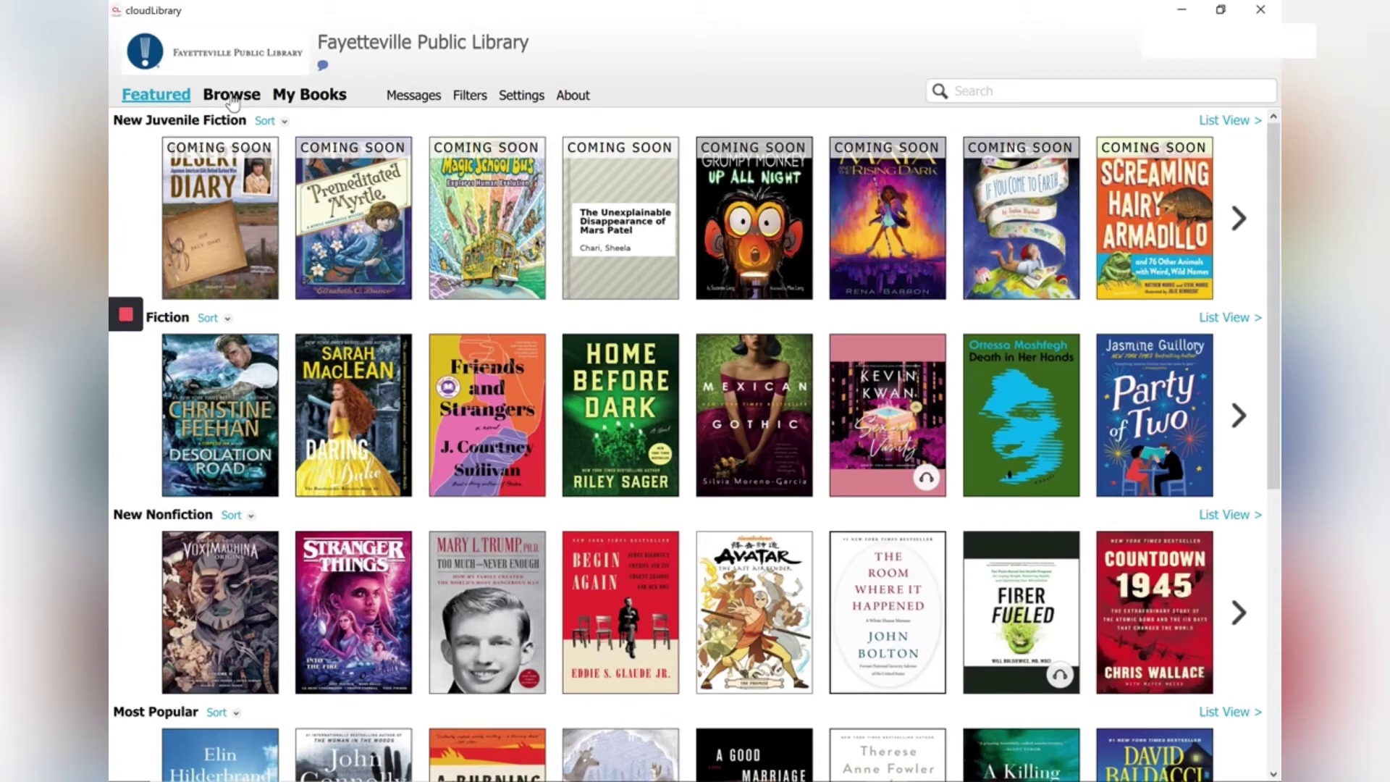
Step: Browse the Kids fiction shelves down to Humorous Stories and Mysteries & Detective Stories
click(233, 101)
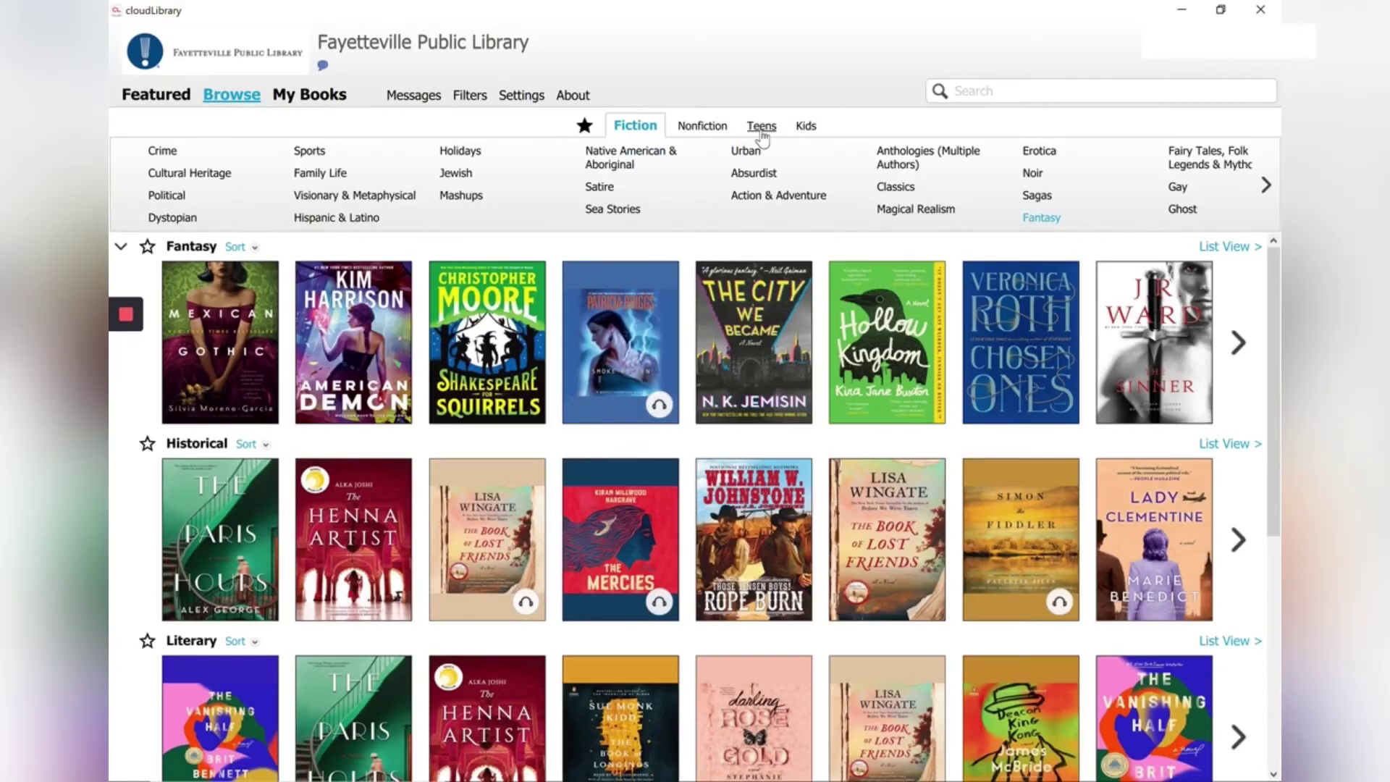
click(809, 128)
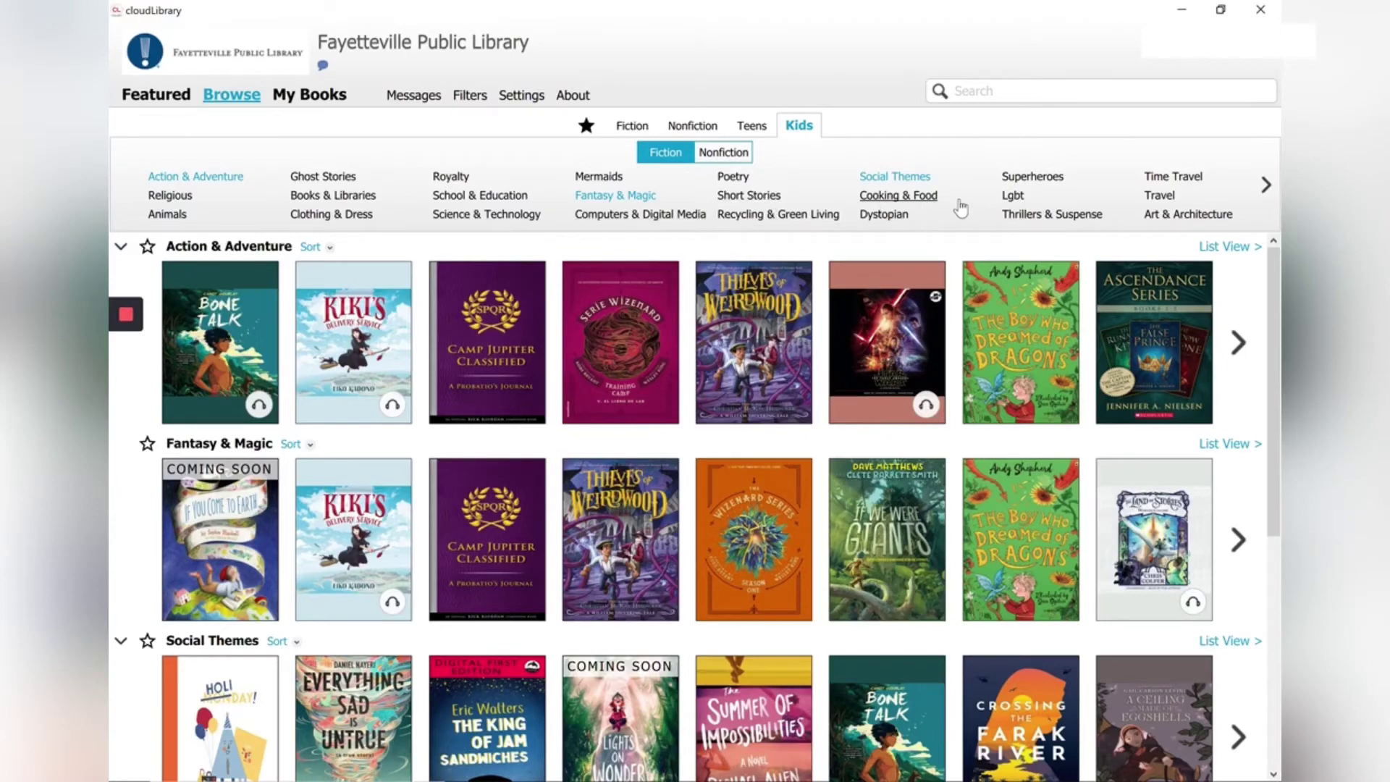
scroll(695, 507, down, 5)
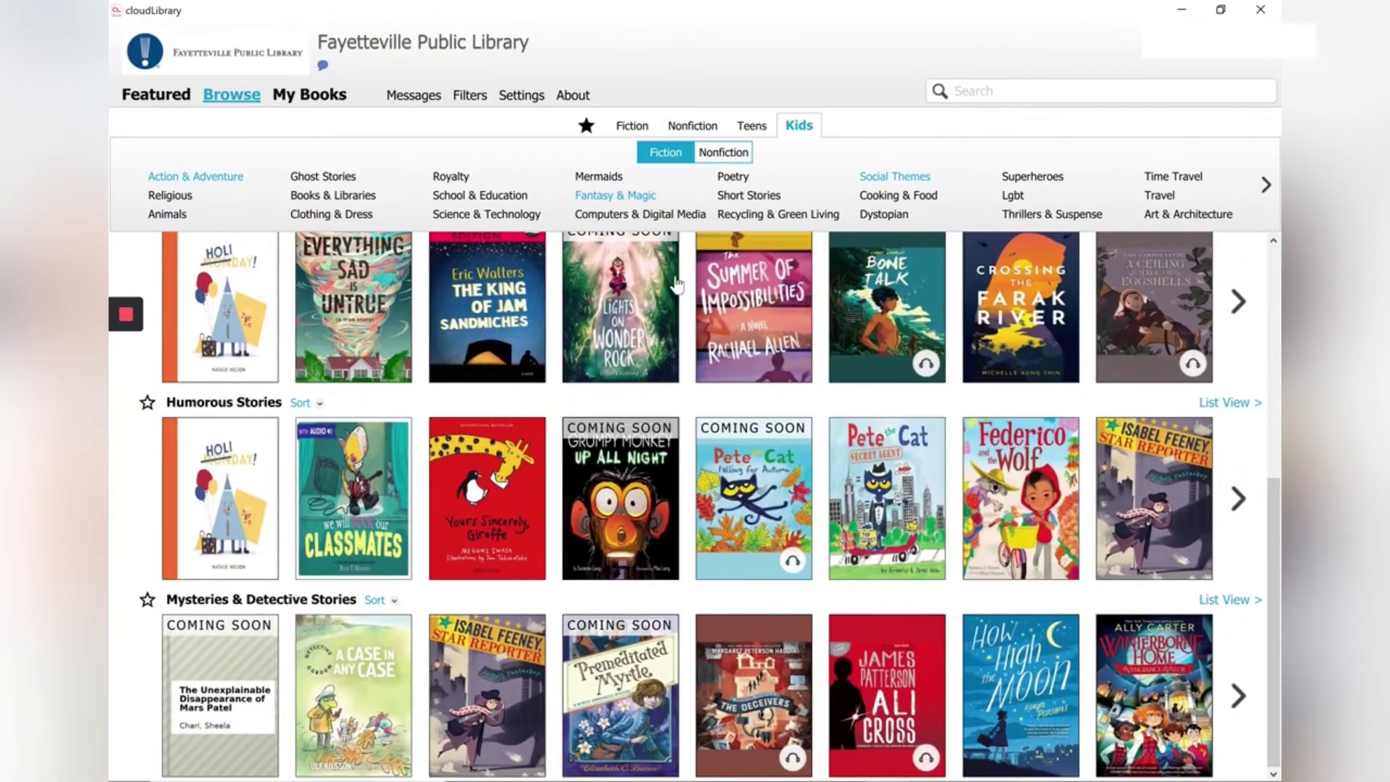
Step: Check current loans in My Books, then search the catalogue for 'dog man'
click(324, 105)
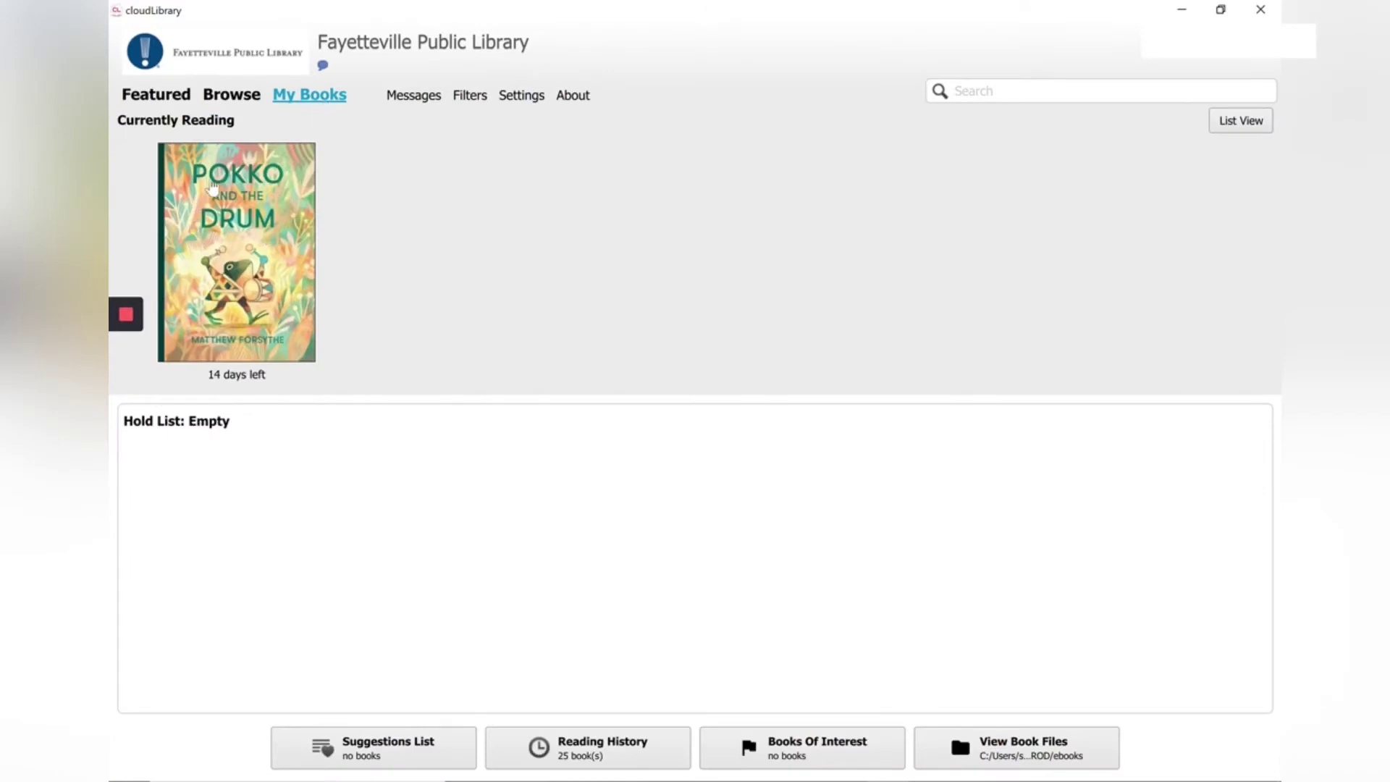
click(232, 94)
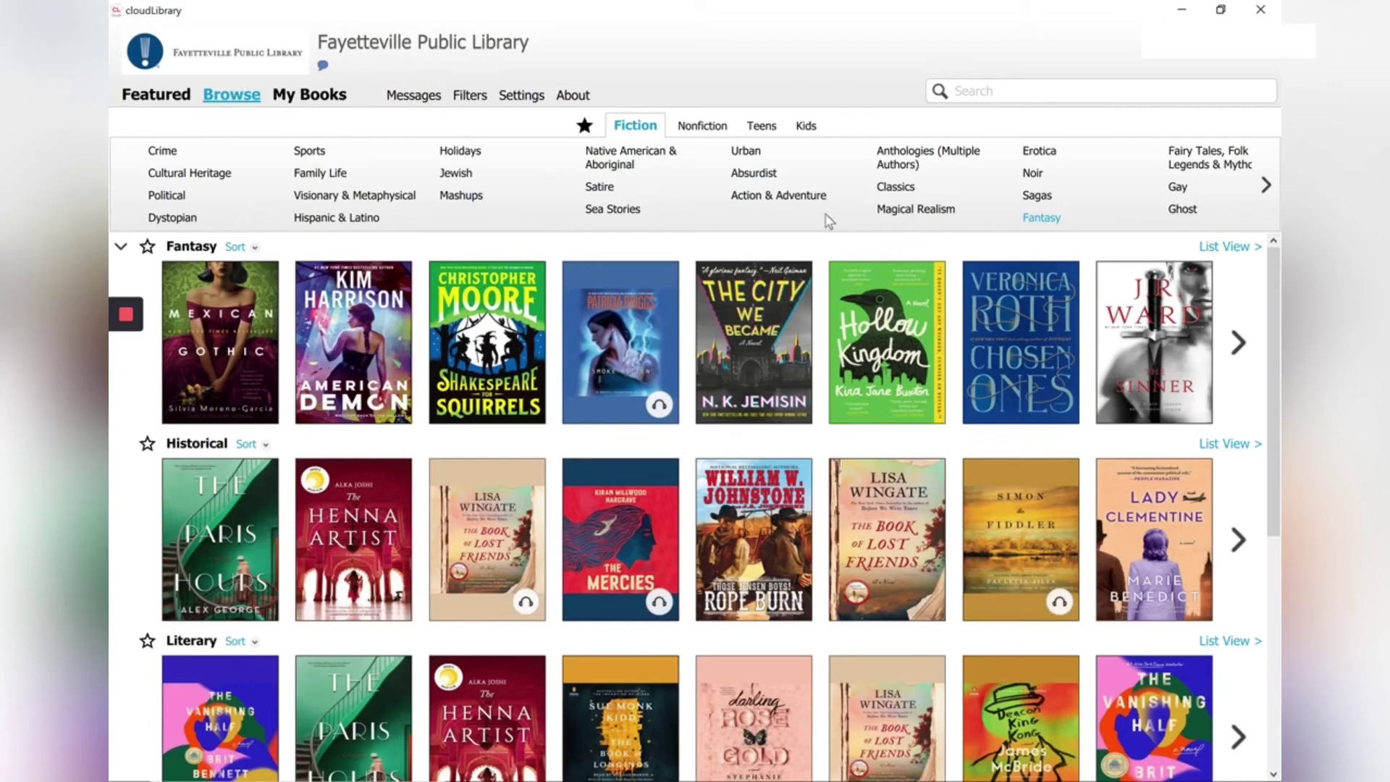
click(1035, 99)
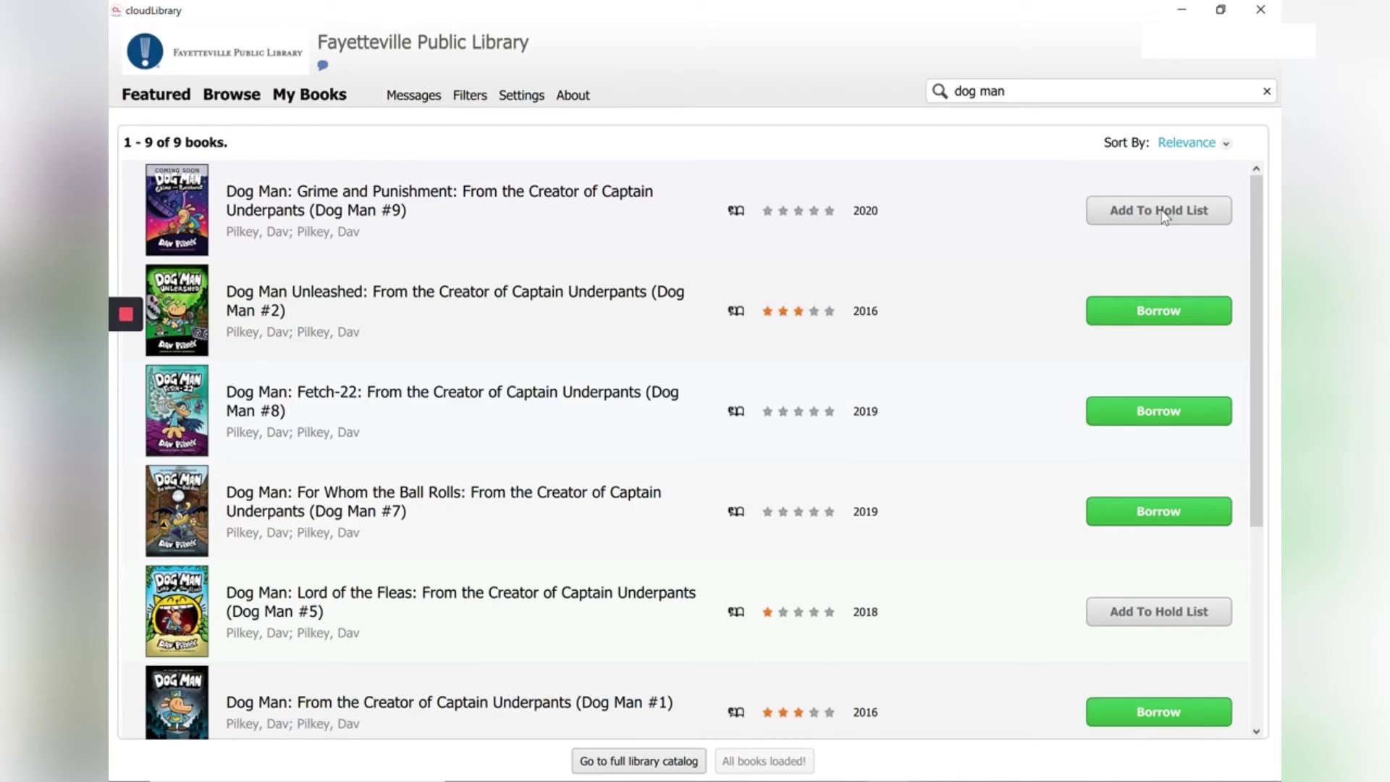
Step: Put Dog Man #9 on hold and open borrowing for Dog Man Unleashed (Dog Man #2)
click(1162, 210)
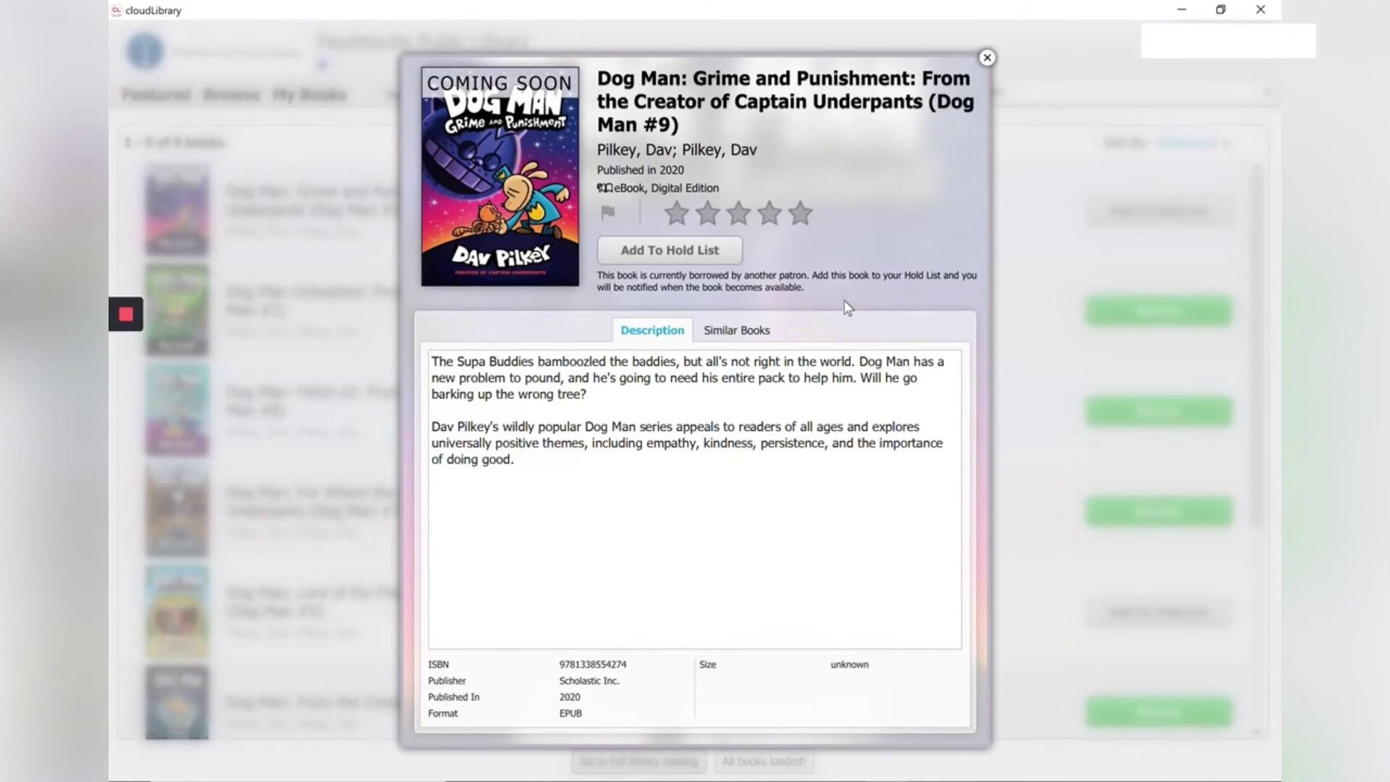
click(678, 250)
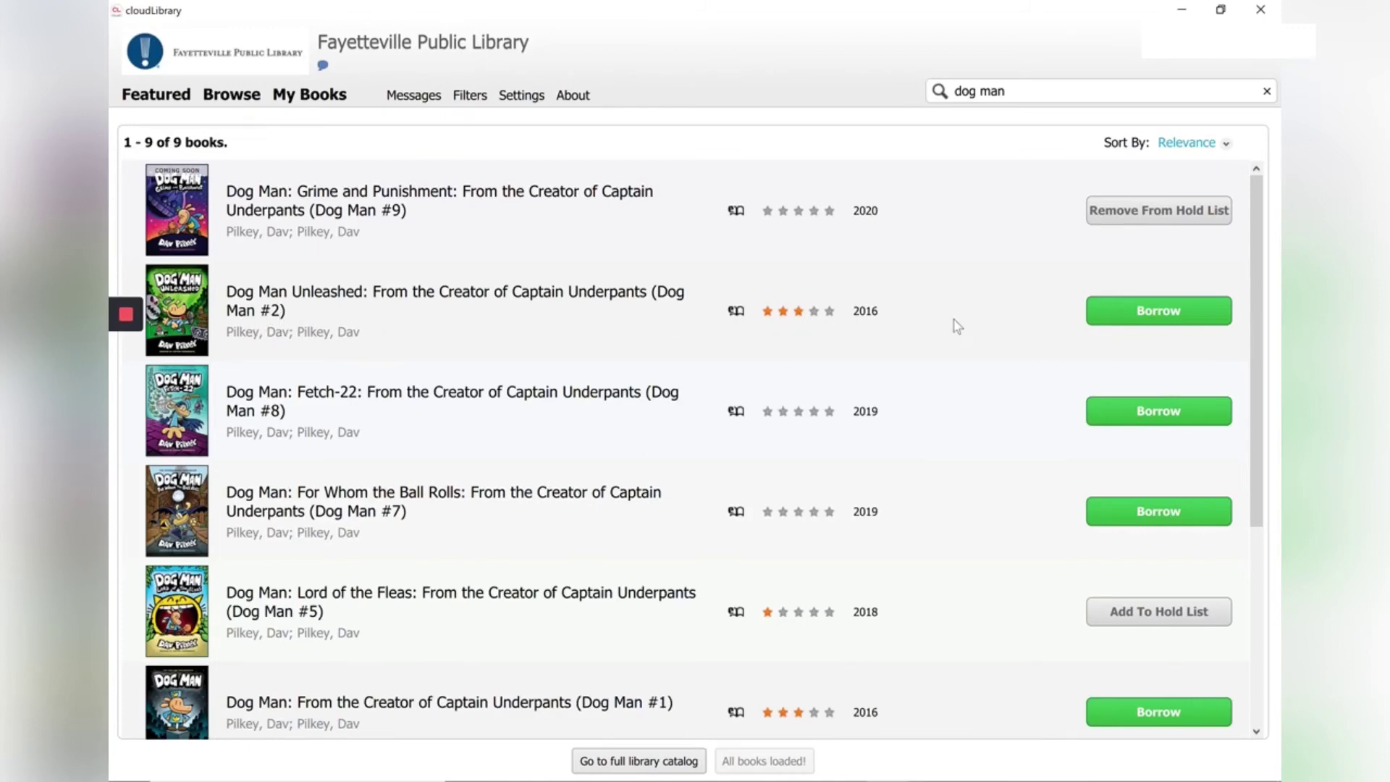
click(1147, 312)
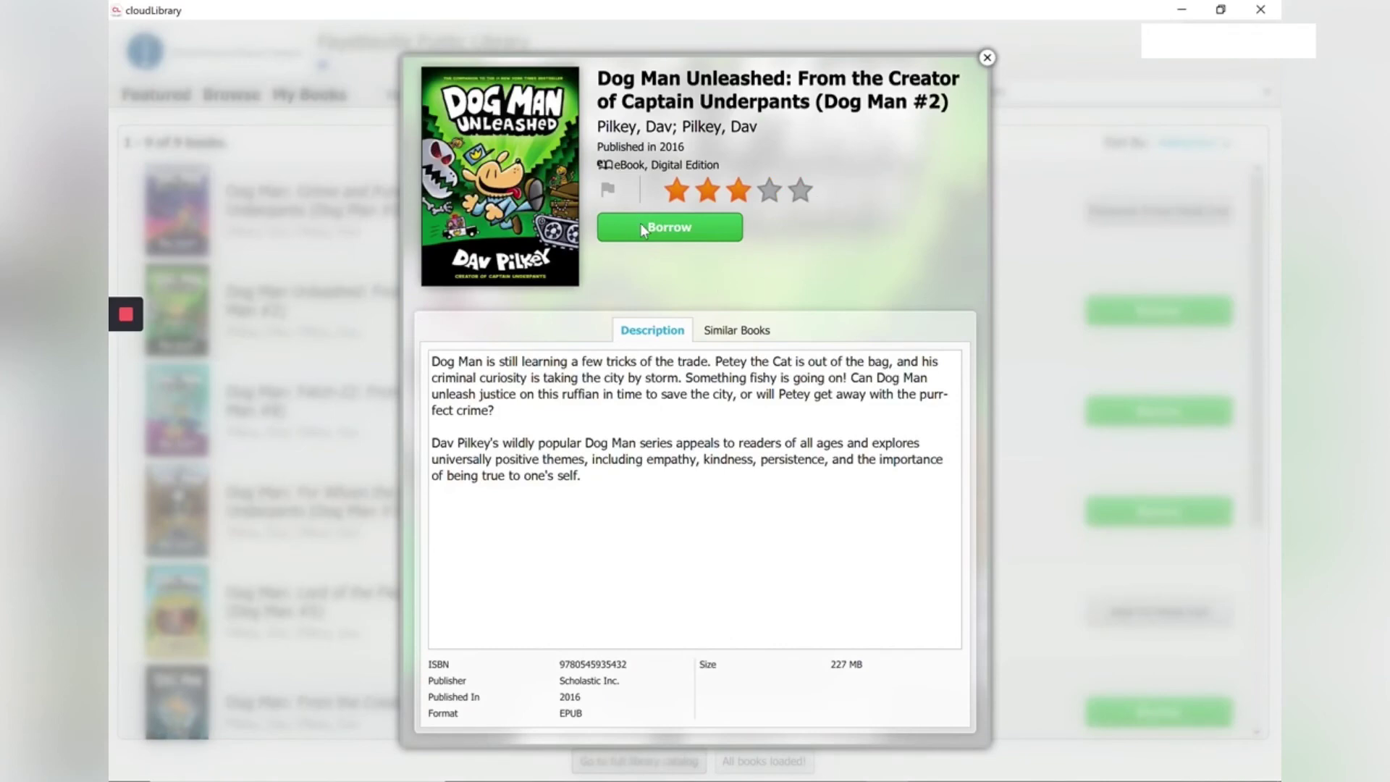
Step: Confirm borrowing Dog Man Unleashed for a 14-day loan
click(640, 229)
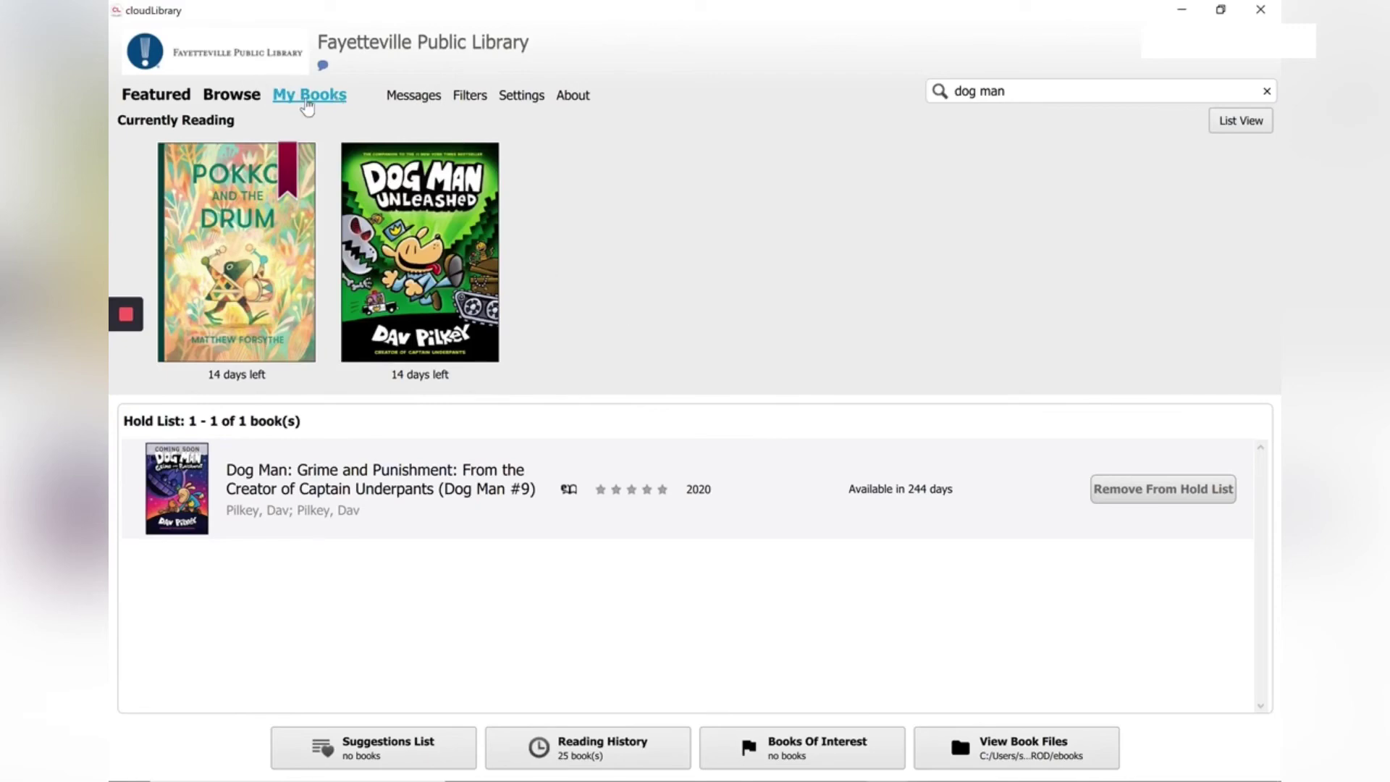
Step: Show the Kids categories in Browse and switch them to Nonfiction
click(260, 101)
click(811, 132)
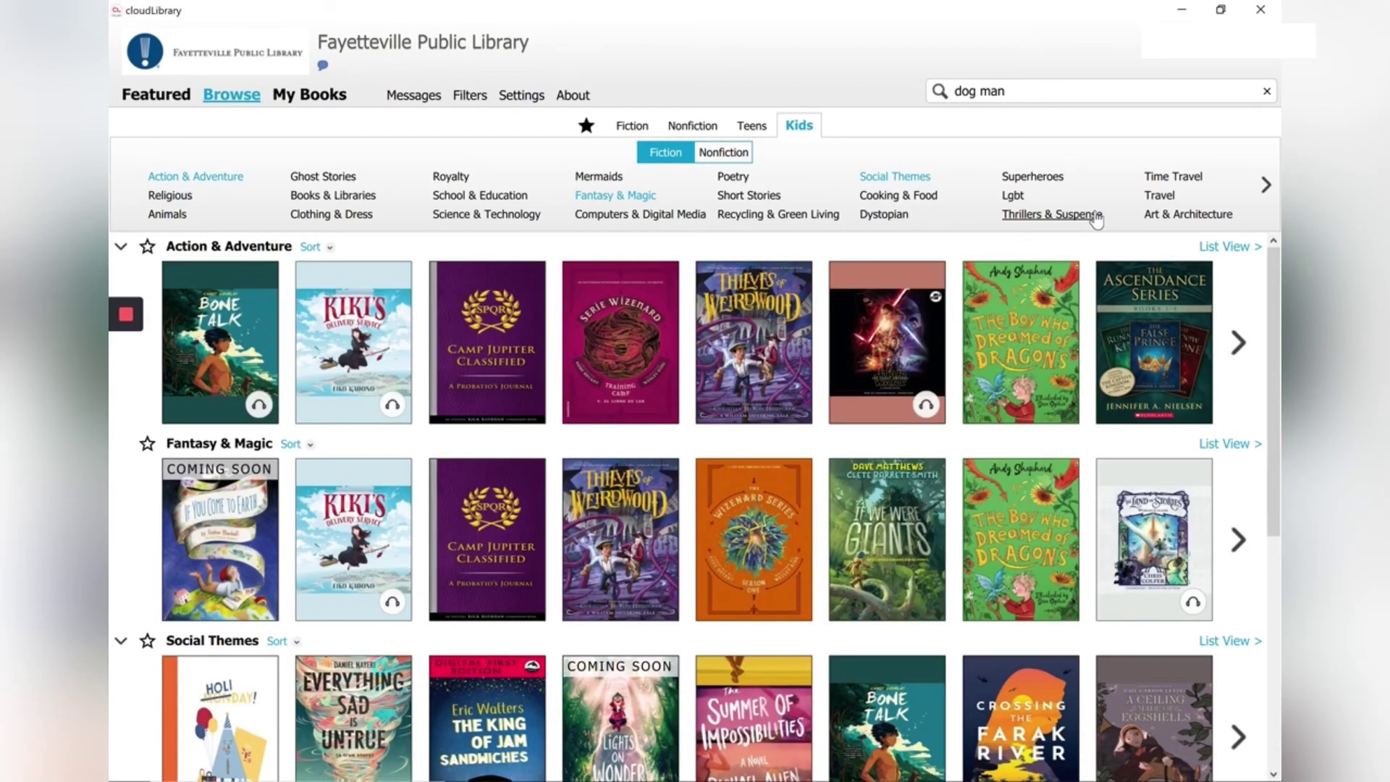
click(718, 153)
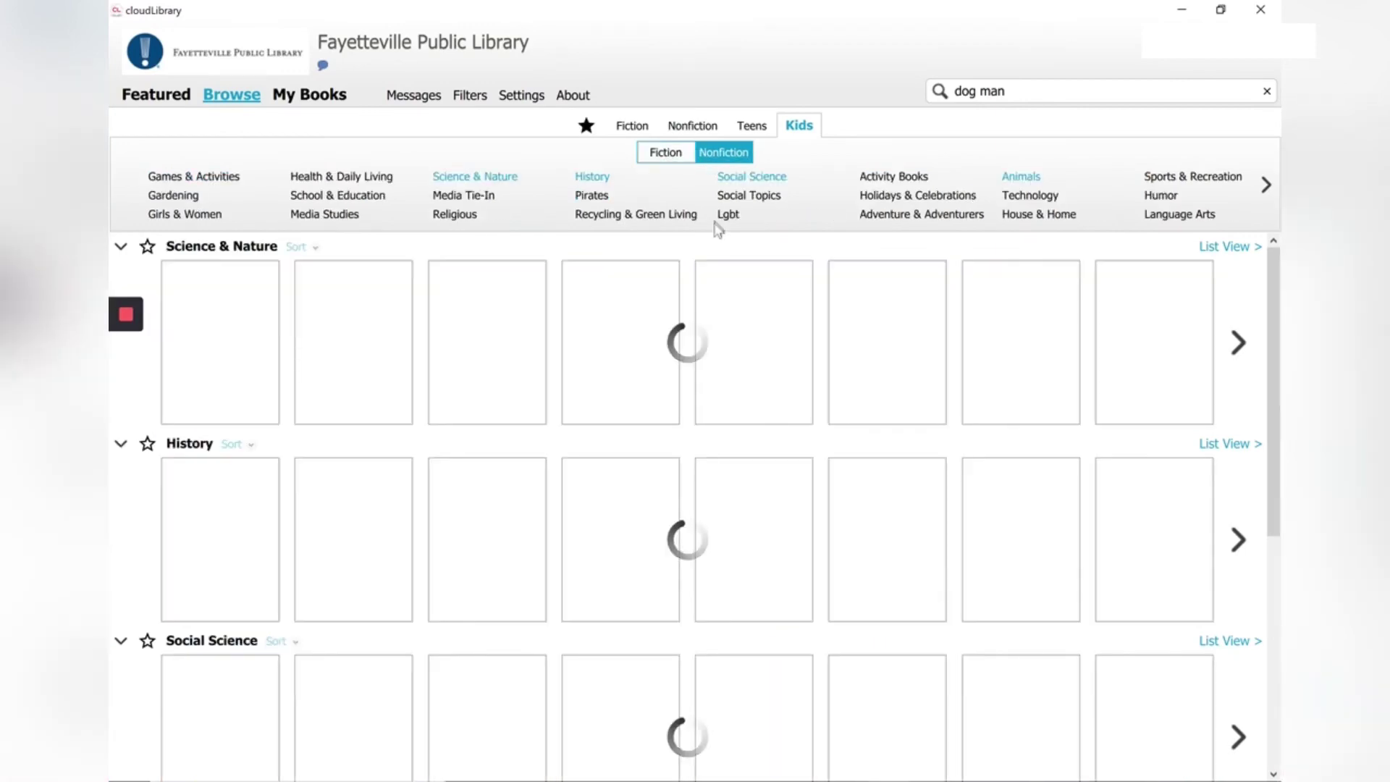